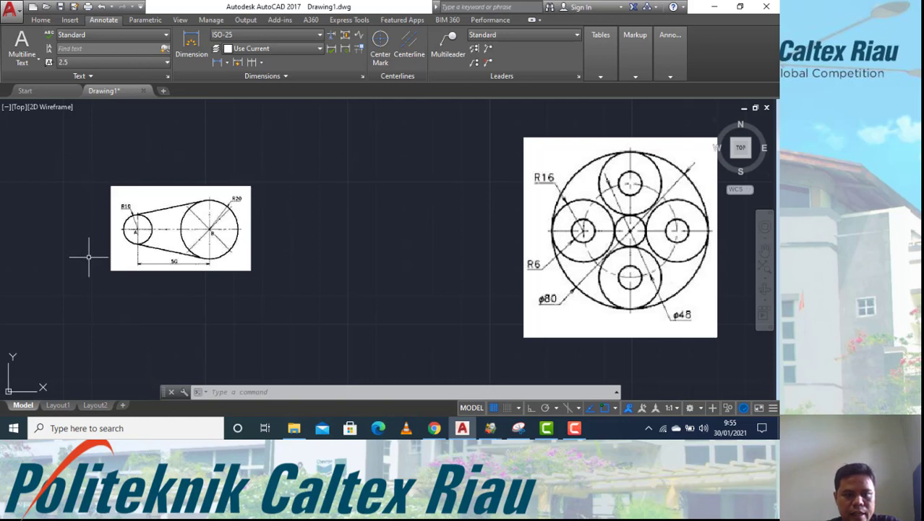
# Step: Draw a circle of radius 10 in the empty area between the two reference images
pyautogui.click(42, 21)
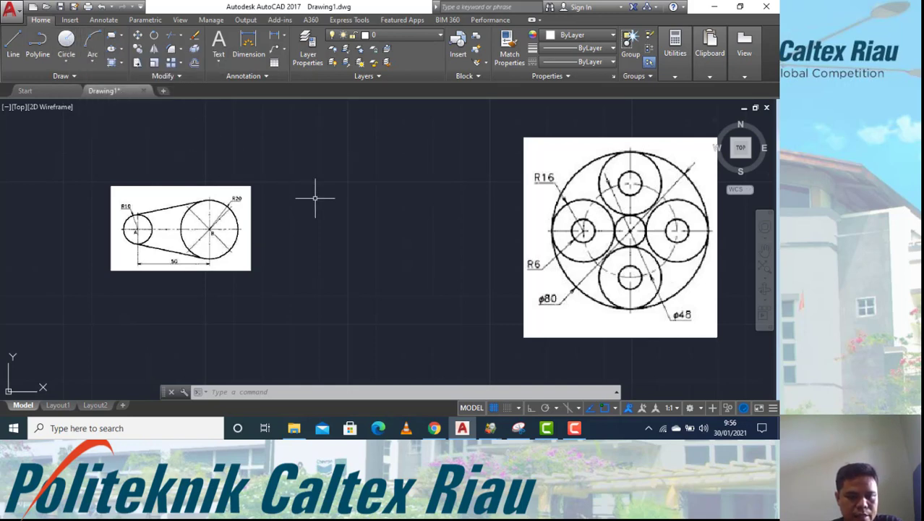
pyautogui.press('Return')
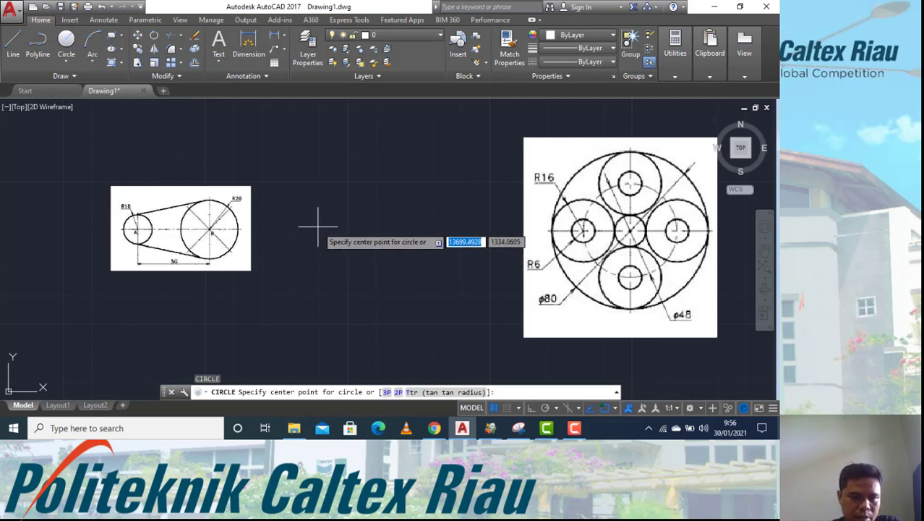
pyautogui.click(318, 227)
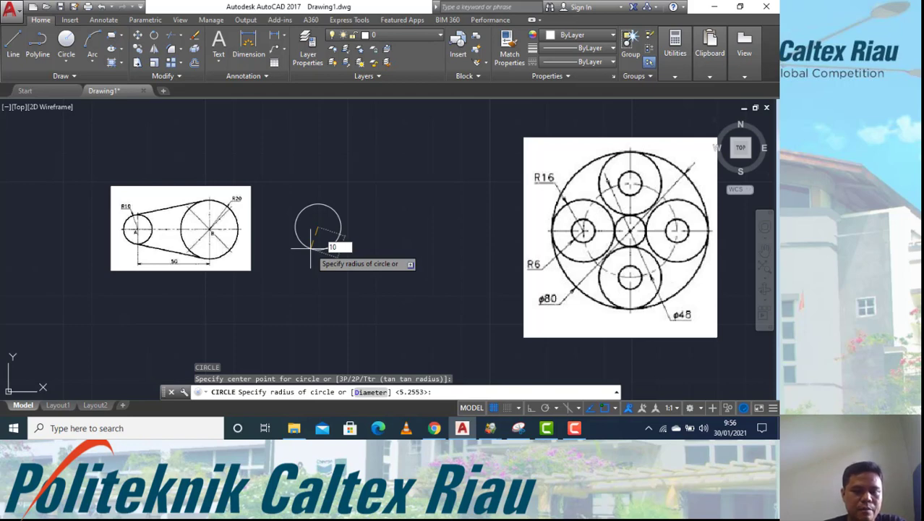
pyautogui.press('Return')
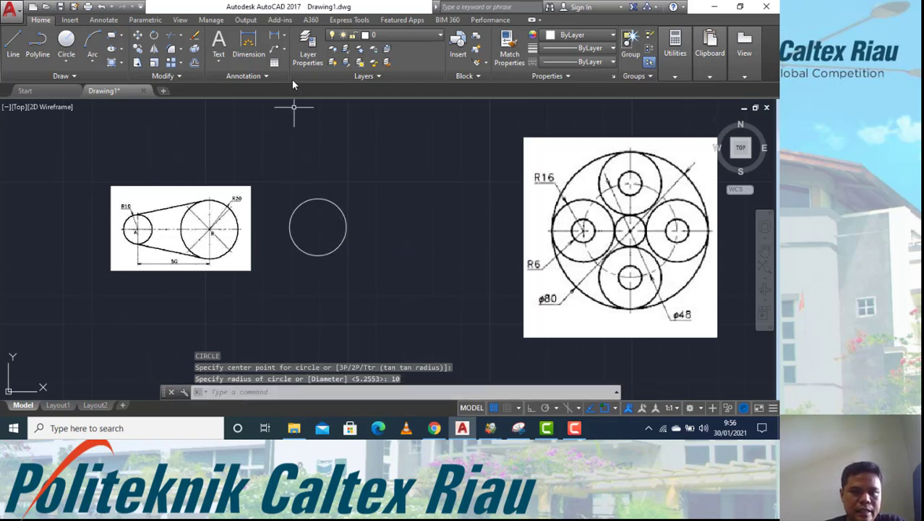
# Step: Check the new circle's size by previewing a diameter dimension on it without placing the dimension
pyautogui.click(285, 38)
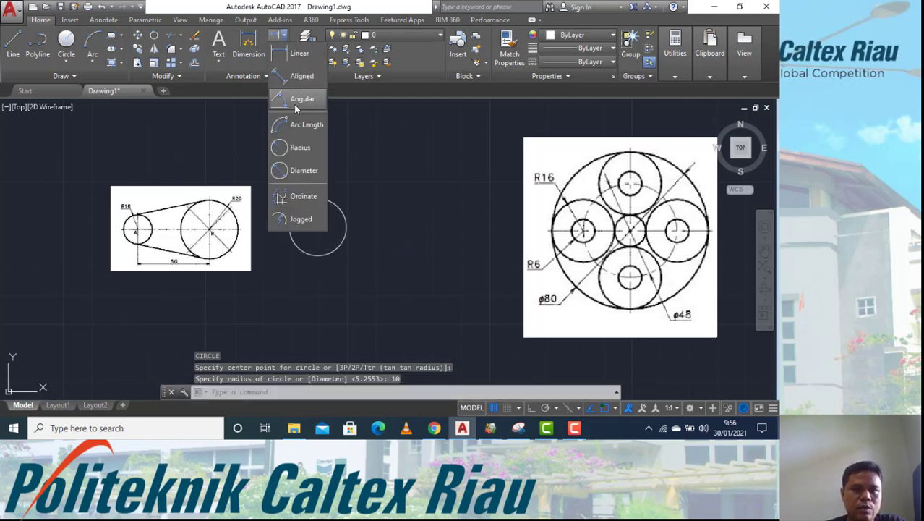
pyautogui.click(296, 175)
pyautogui.click(299, 207)
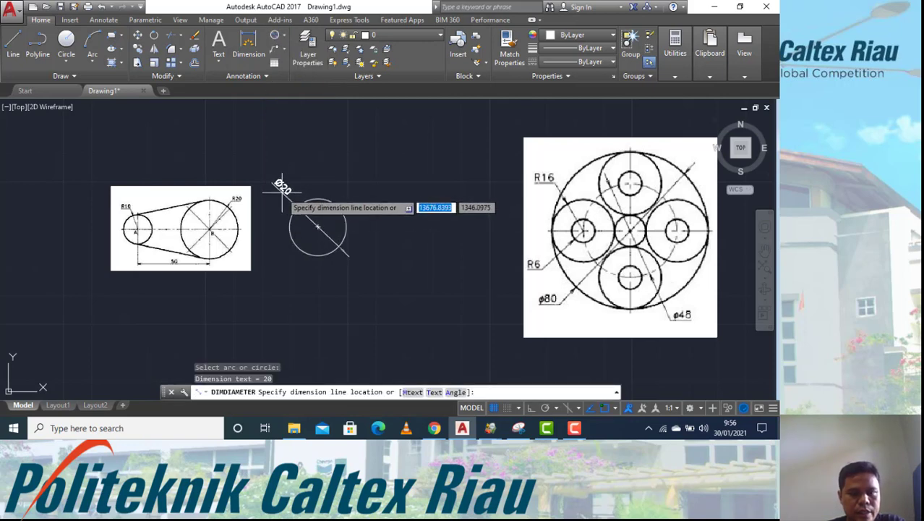
pyautogui.press('Escape')
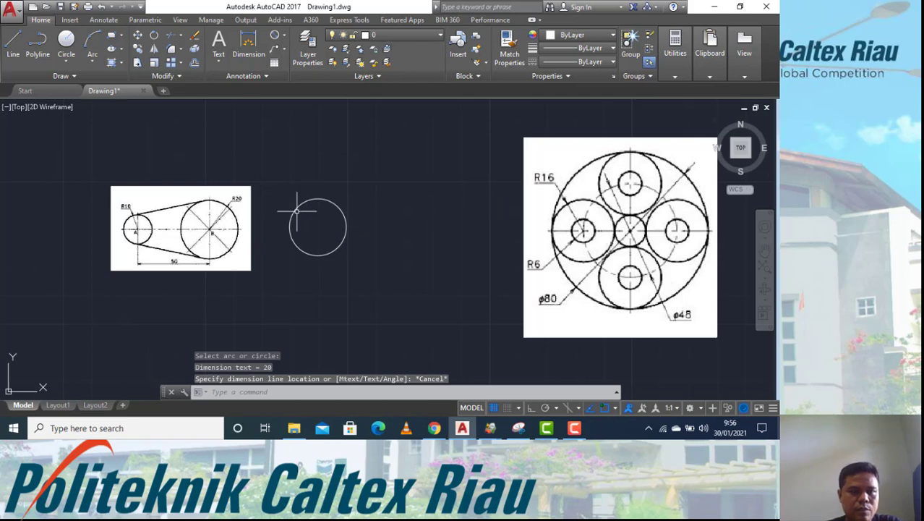
# Step: Draw a horizontal line 50 units long to the right from the circle's centre with Ortho on
pyautogui.click(13, 45)
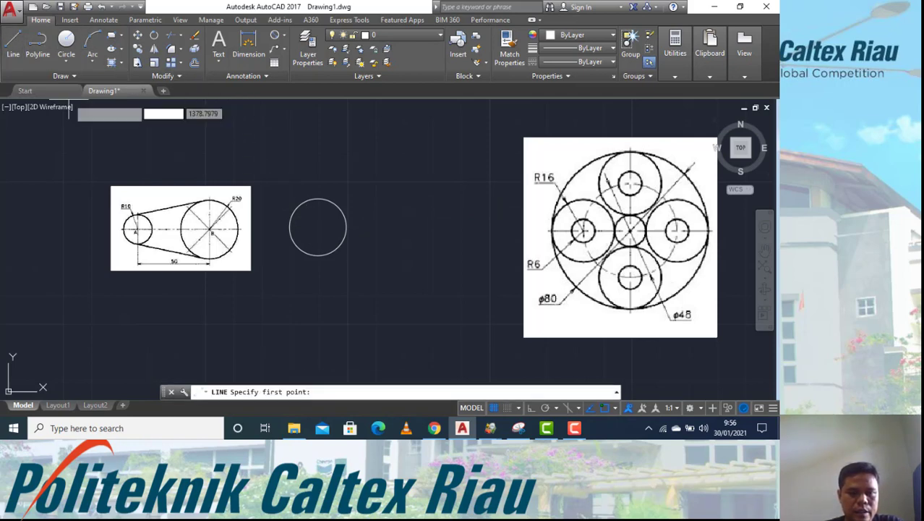
pyautogui.click(317, 226)
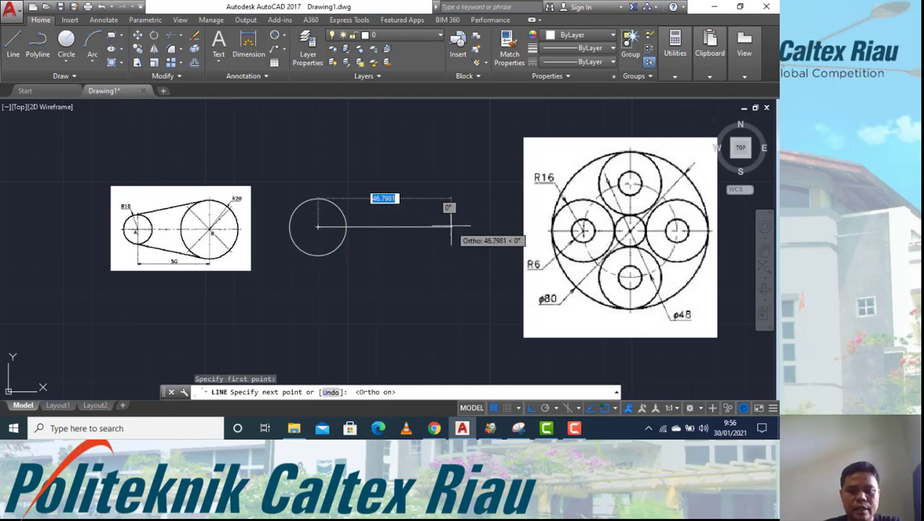
pyautogui.write('5')
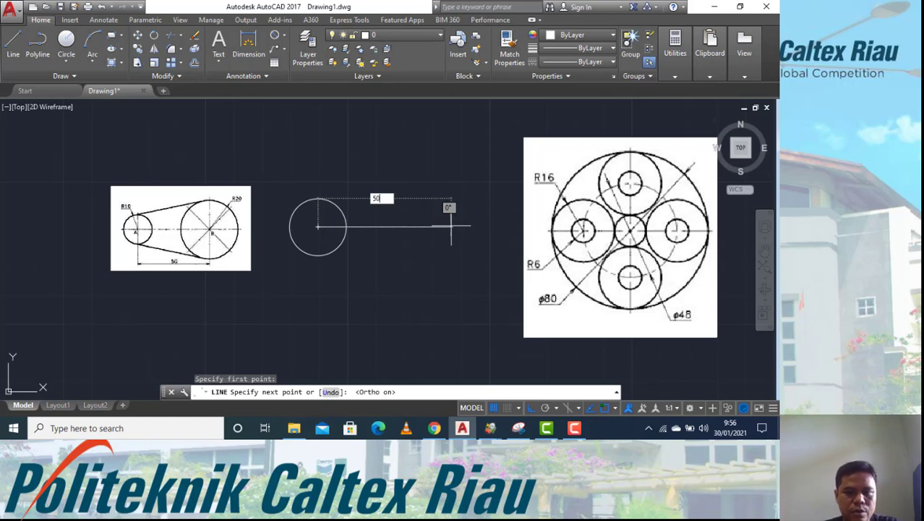
pyautogui.write('0')
pyautogui.press('Return')
pyautogui.press('Return')
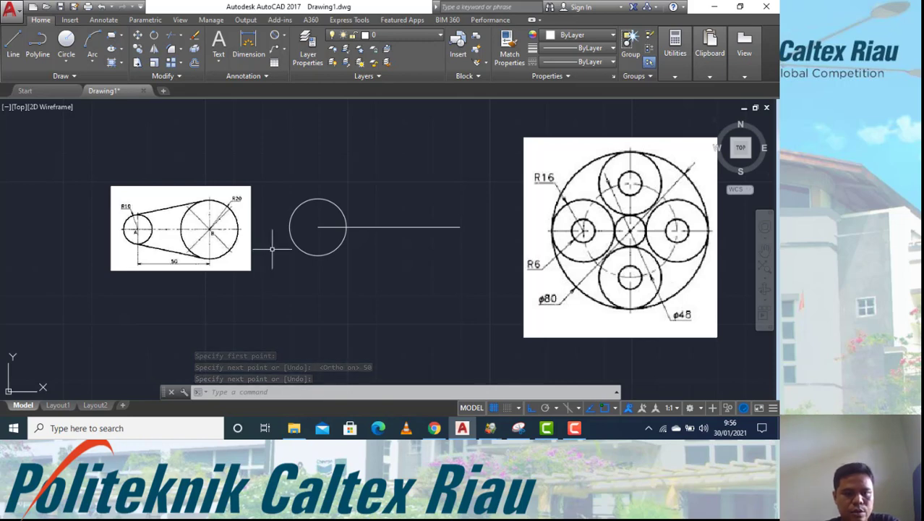
# Step: Draw a circle of radius 20 centred on the right end of the horizontal line
pyautogui.write('c')
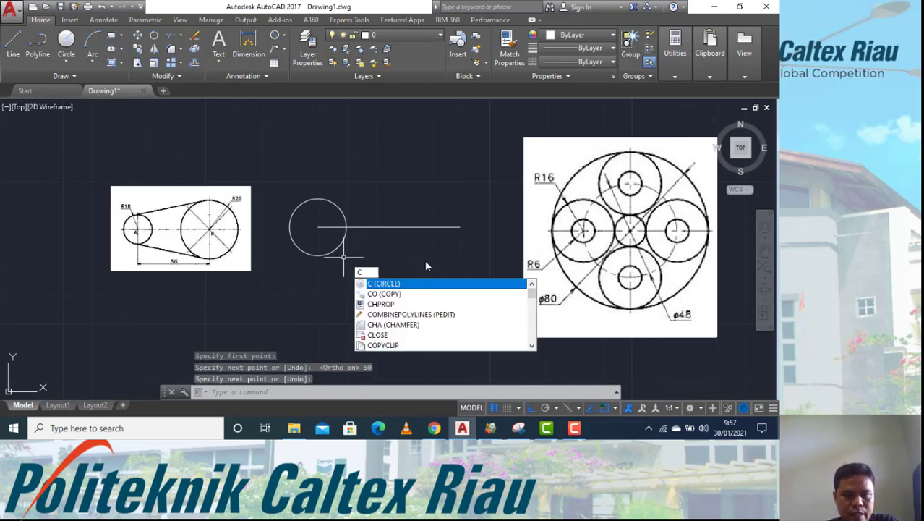
pyautogui.press('Return')
pyautogui.click(459, 227)
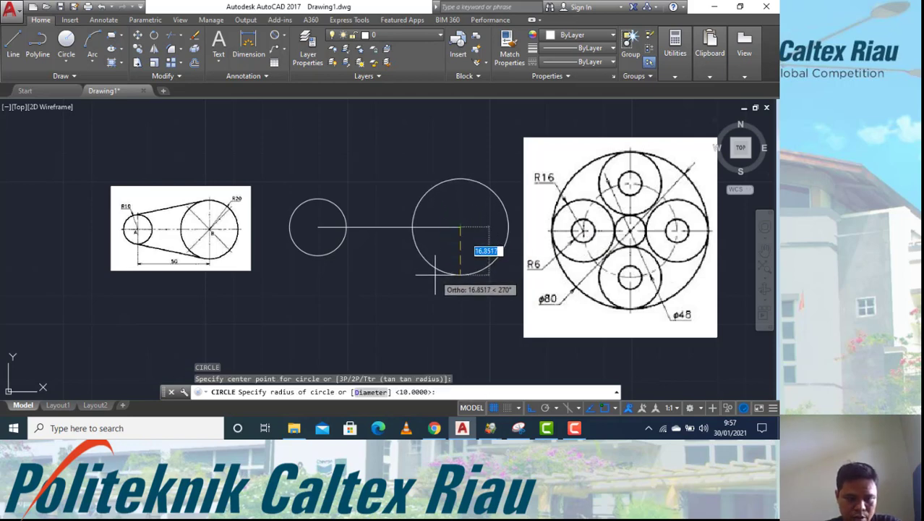
pyautogui.write('20')
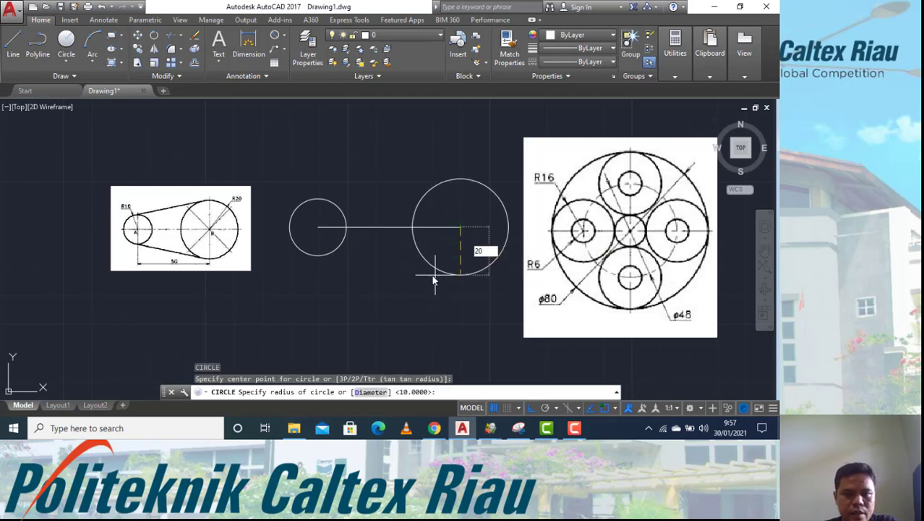
pyautogui.press('Return')
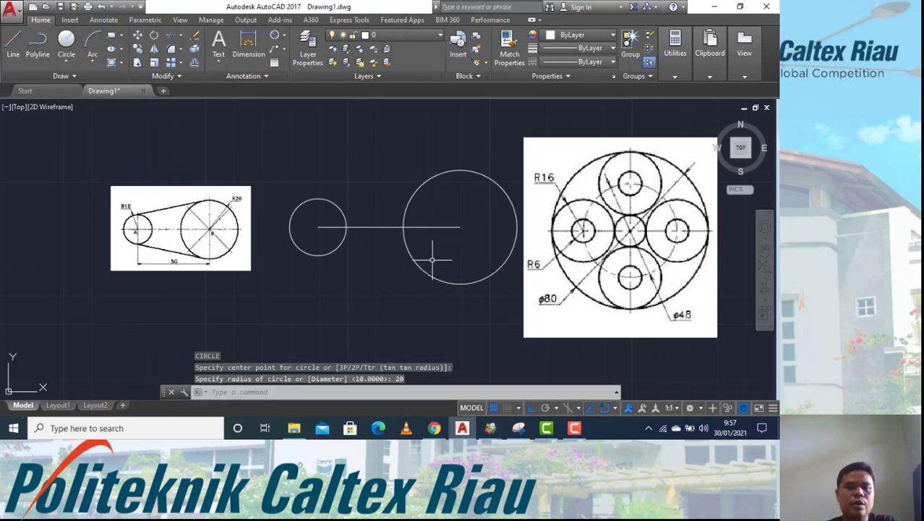
pyautogui.press('Escape')
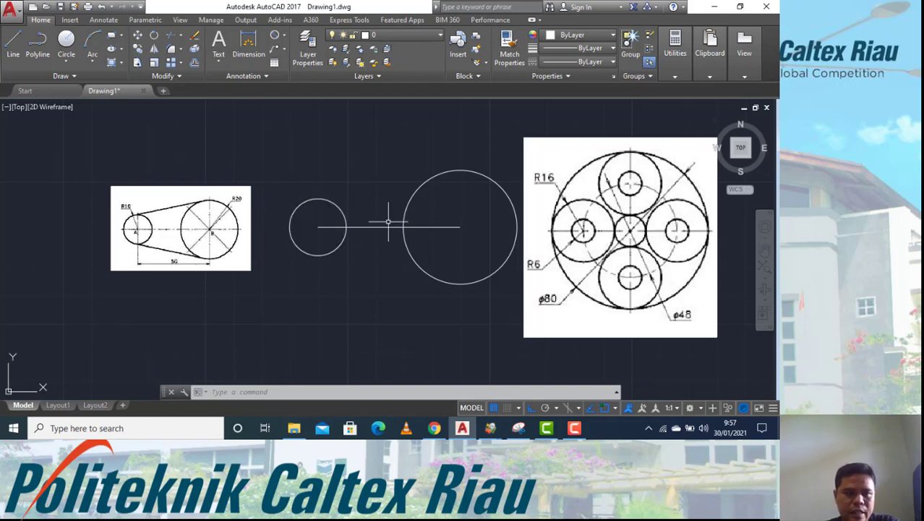
# Step: Draw a line from the top quadrant of the large circle to the top quadrant of the small circle
pyautogui.click(13, 49)
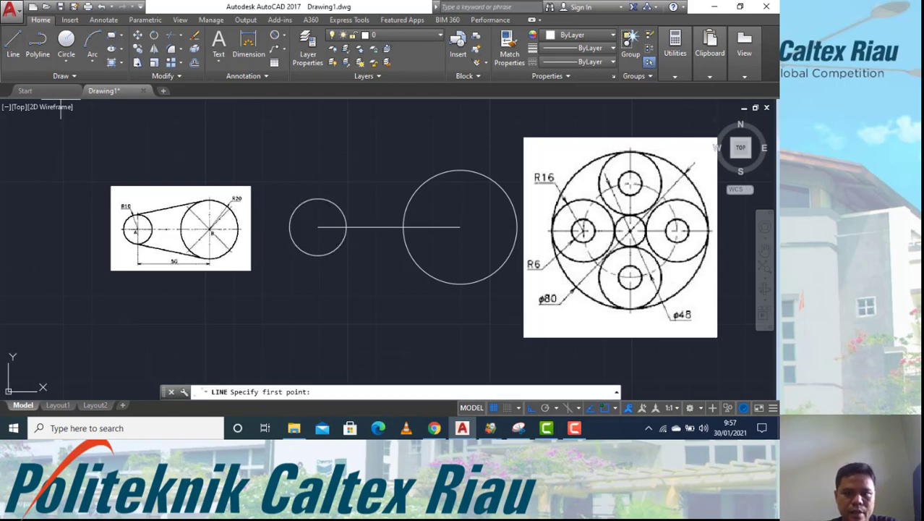
pyautogui.click(460, 170)
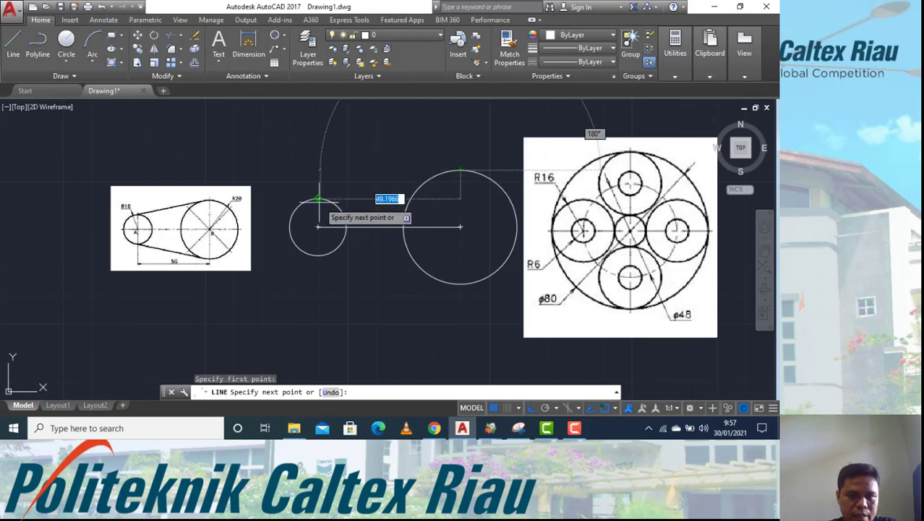
pyautogui.click(318, 197)
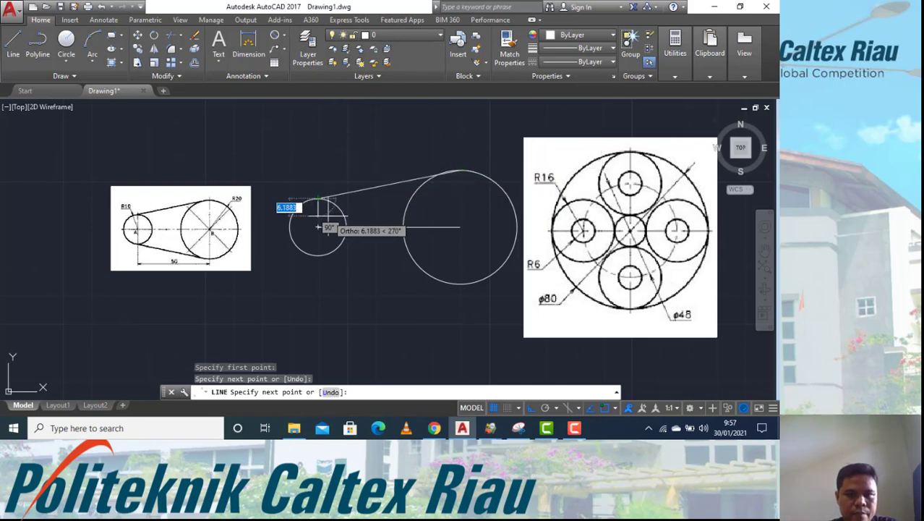
pyautogui.press('Escape')
# Step: Examine closely how the upper connecting line meets the large circle
pyautogui.scroll(4, 448, 172)
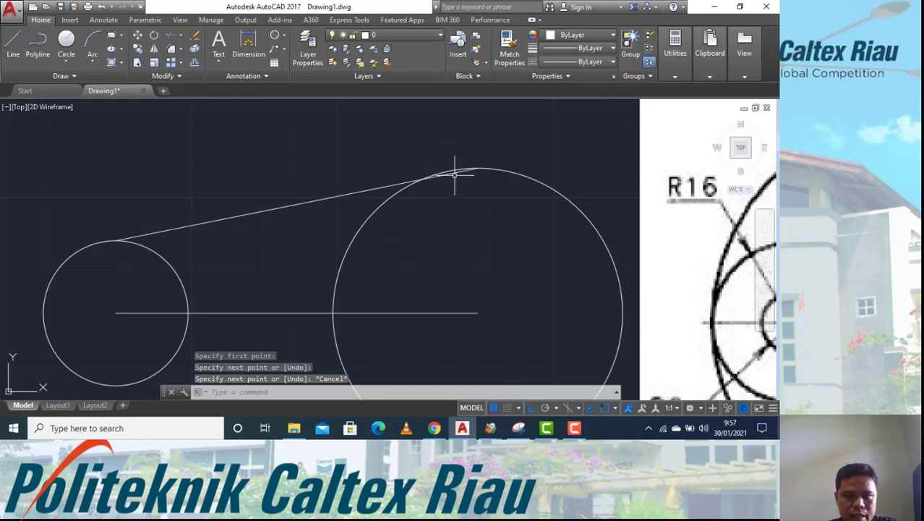
pyautogui.scroll(4, 454, 173)
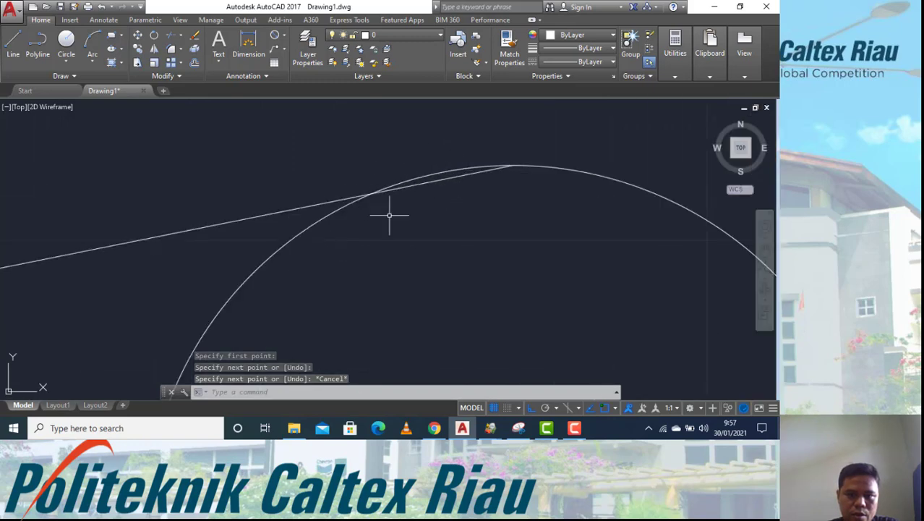
pyautogui.scroll(-6, 492, 210)
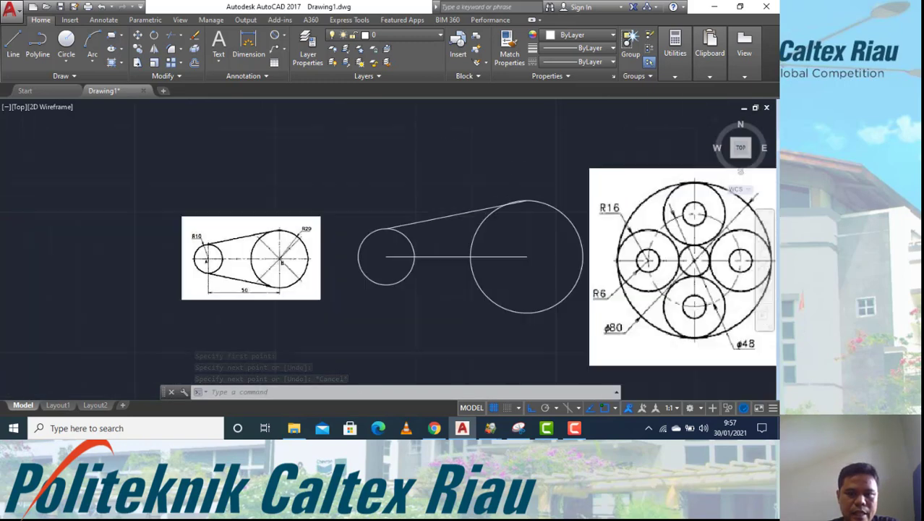
pyautogui.scroll(-2, 524, 148)
pyautogui.scroll(2, 561, 206)
pyautogui.scroll(2, 541, 189)
pyautogui.moveTo(540, 189); pyautogui.dragTo(418, 207, button='middle')
pyautogui.scroll(-2, 457, 203)
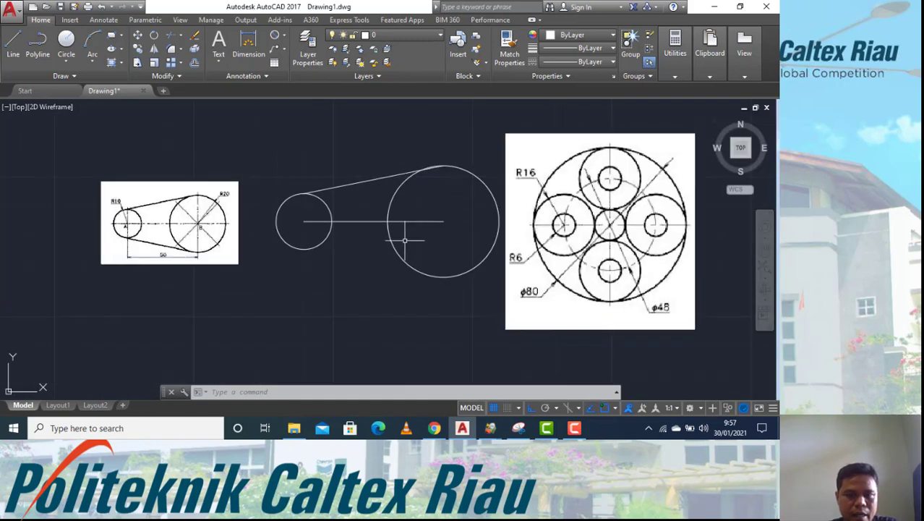
pyautogui.click(404, 177)
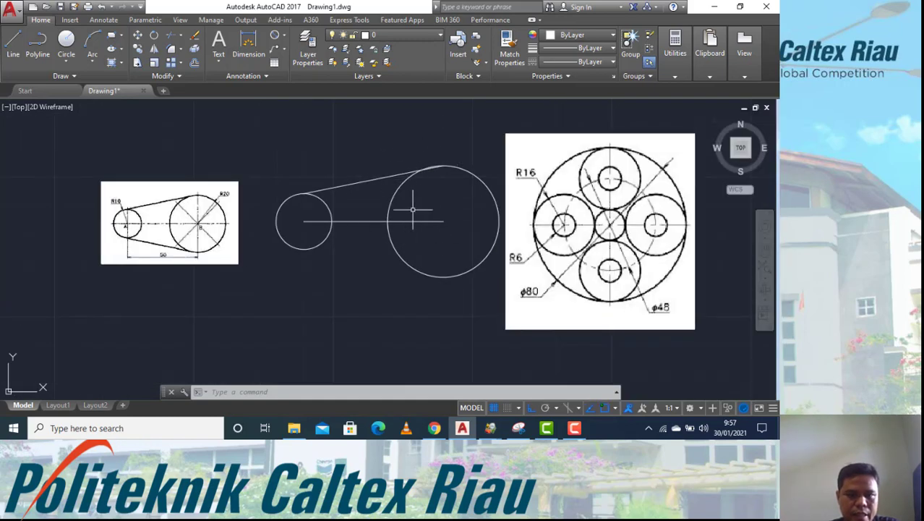
pyautogui.press('Escape')
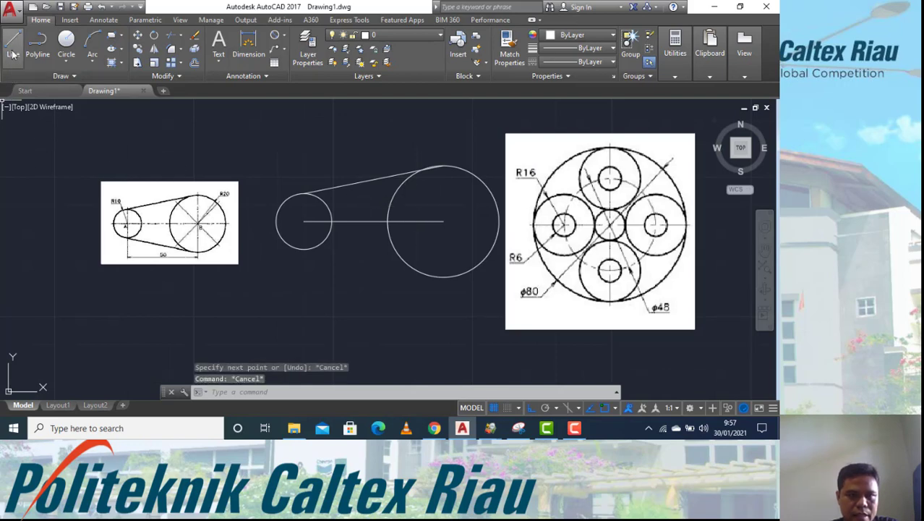
# Step: Draw a line along the underside from the large circle to the small circle, using the tangent snap (tan) at both ends
pyautogui.click(13, 51)
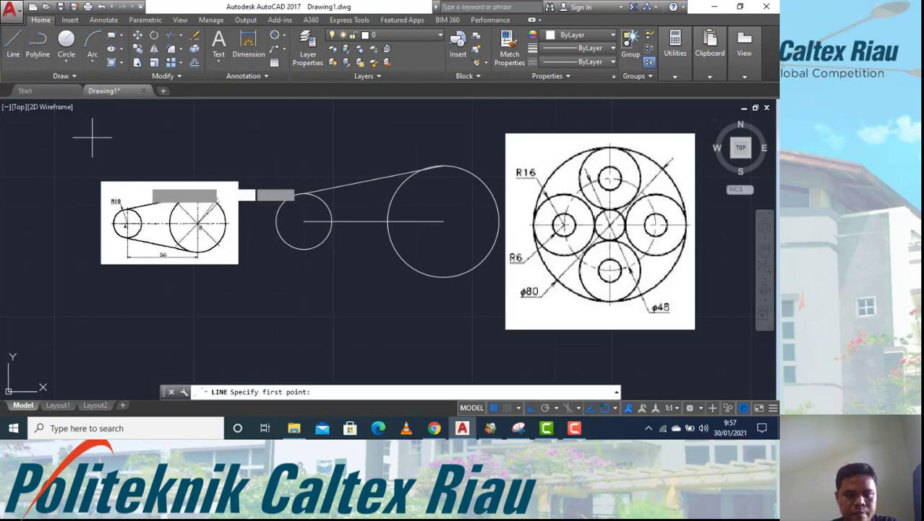
pyautogui.write('tan')
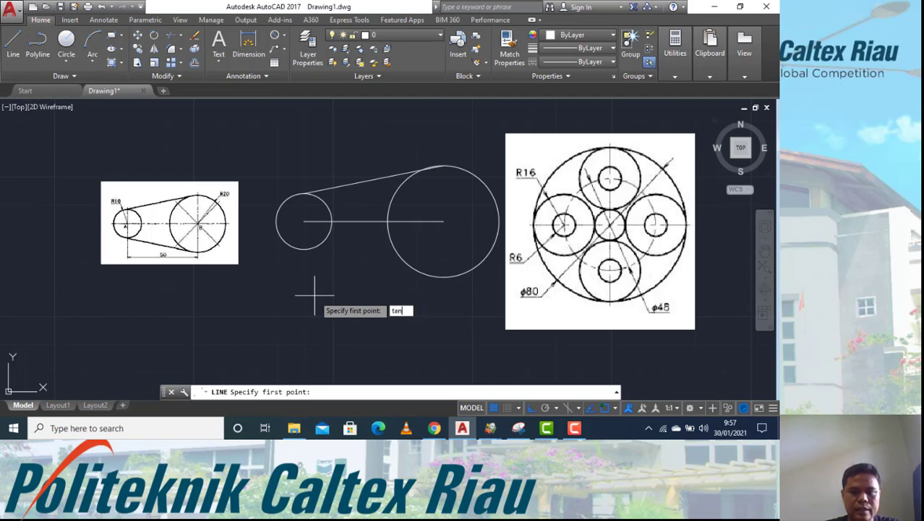
pyautogui.press('Return')
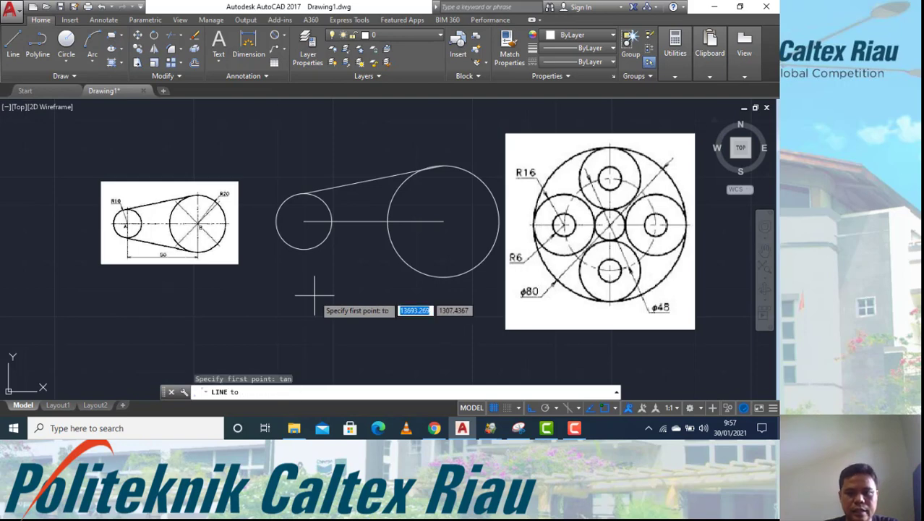
pyautogui.click(443, 275)
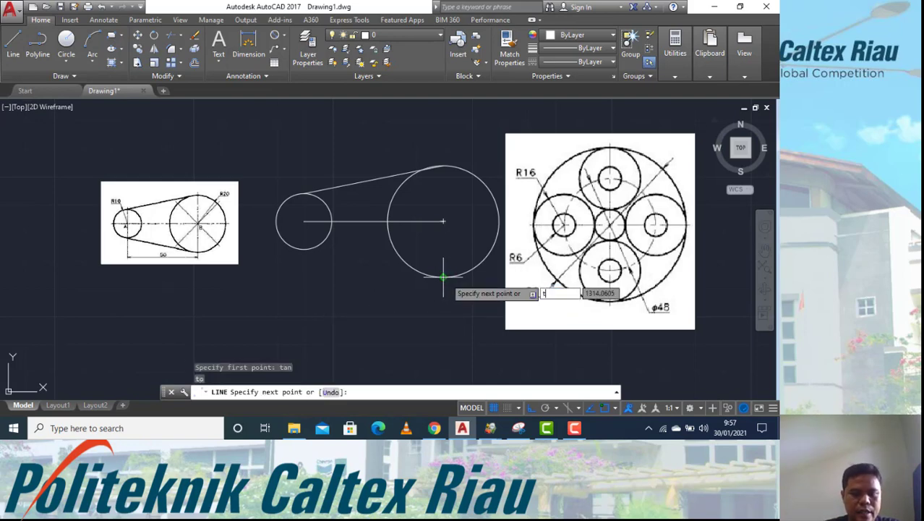
pyautogui.write('tan')
pyautogui.press('Return')
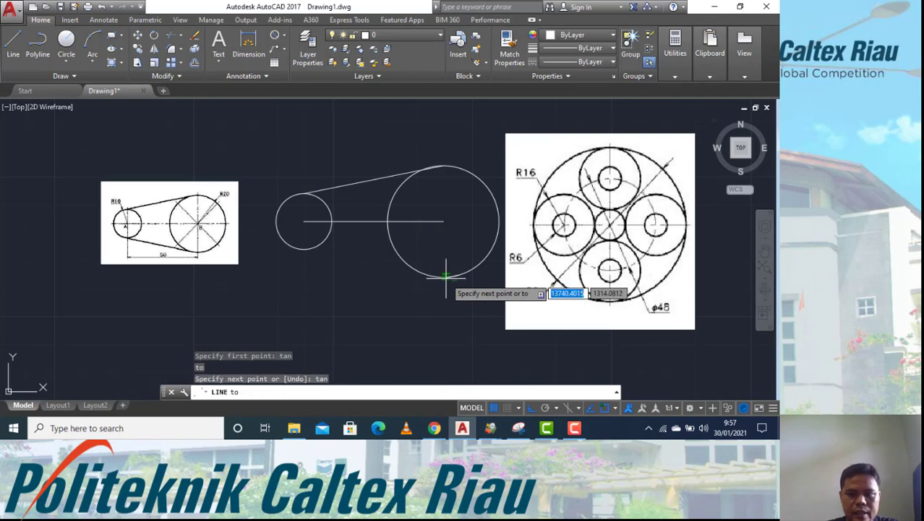
pyautogui.click(304, 248)
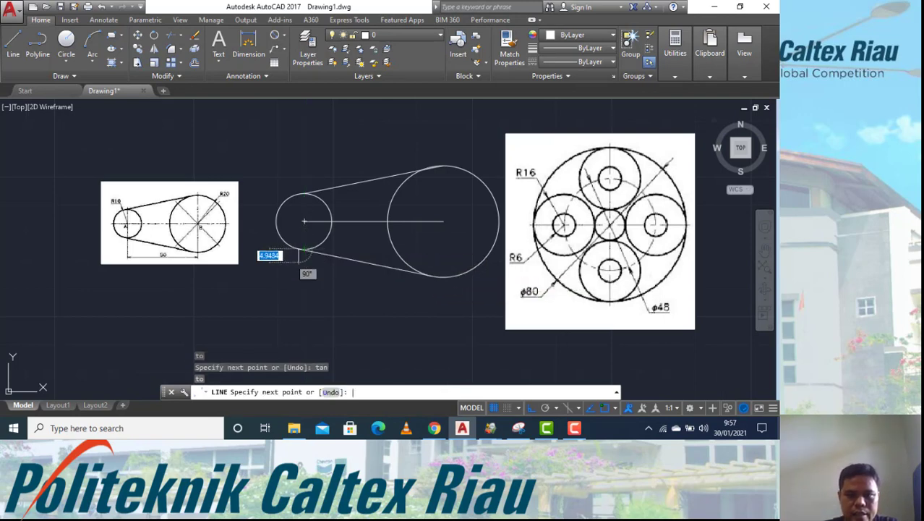
pyautogui.press('Return')
# Step: Erase the upper connecting line between the small and large circles
pyautogui.scroll(2, 420, 275)
pyautogui.scroll(3, 421, 273)
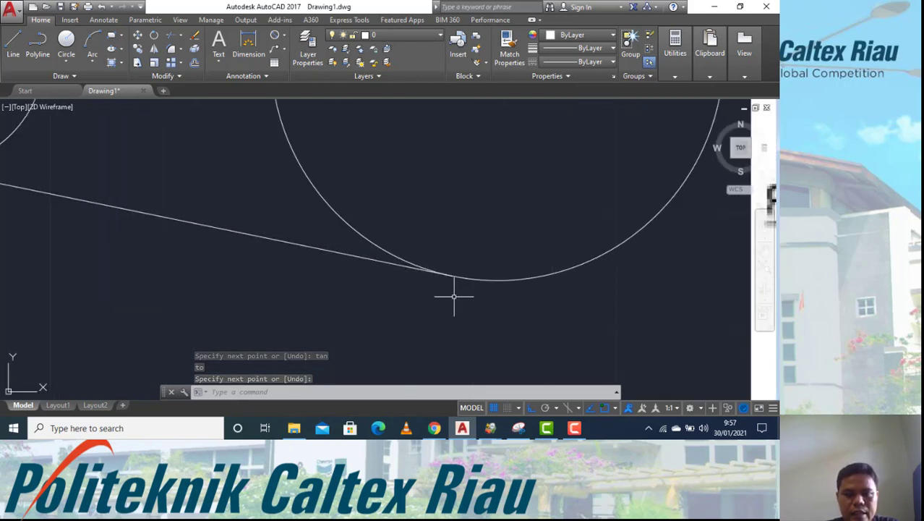
pyautogui.scroll(-3, 452, 295)
pyautogui.scroll(-3, 446, 296)
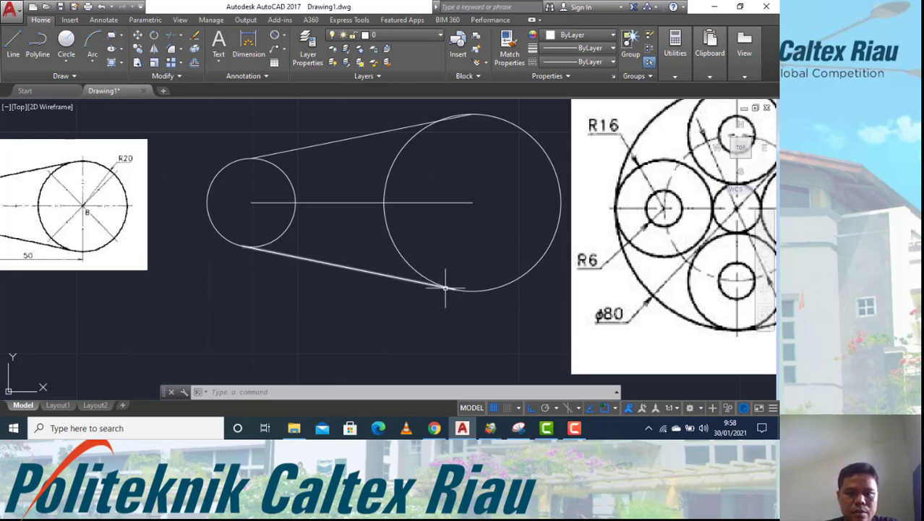
pyautogui.click(334, 155)
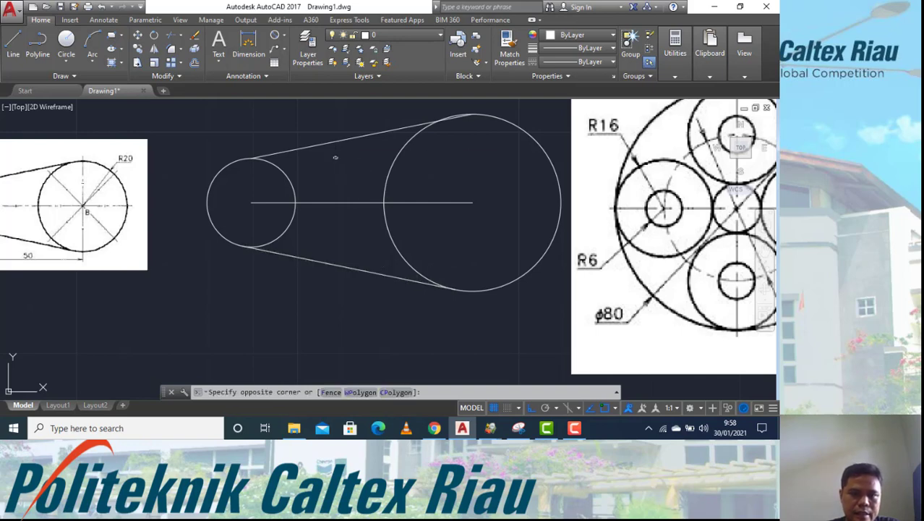
pyautogui.click(305, 126)
pyautogui.write('e')
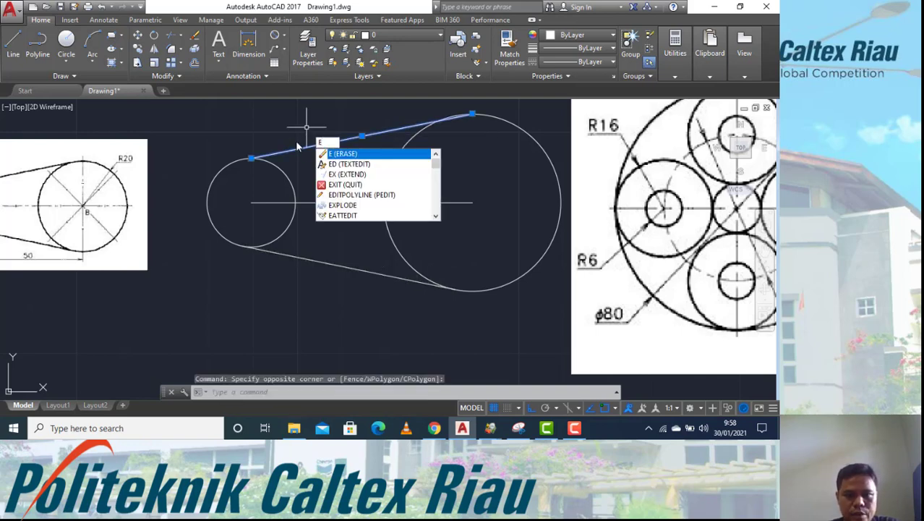
pyautogui.press('Return')
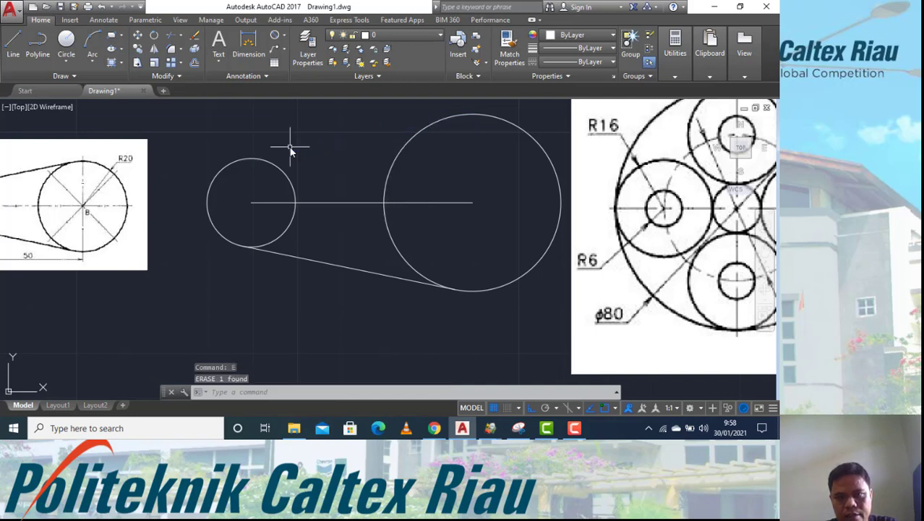
# Step: Draw a line along the upper side from the large circle to the small circle, using the tangent snap (tan) at both ends
pyautogui.moveTo(345, 161); pyautogui.dragTo(319, 186, button='middle')
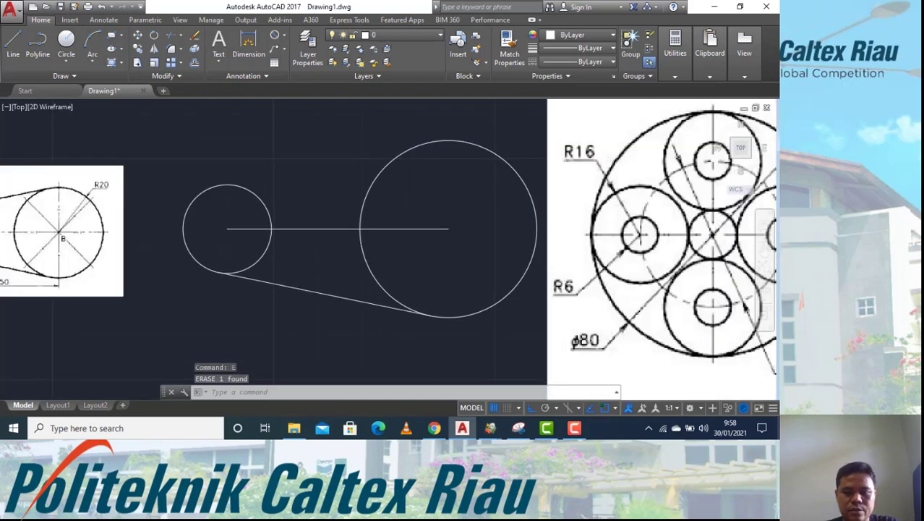
pyautogui.write('l')
pyautogui.press('Return')
pyautogui.write('tan')
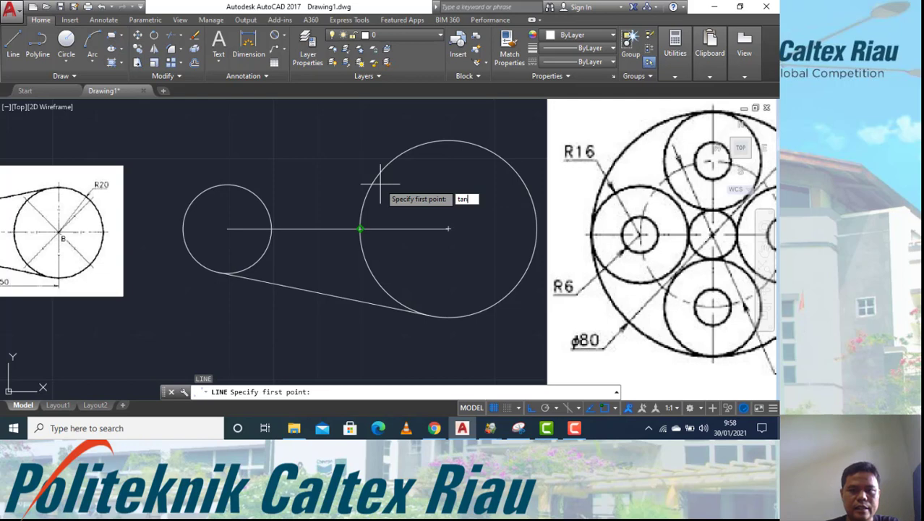
pyautogui.press('Return')
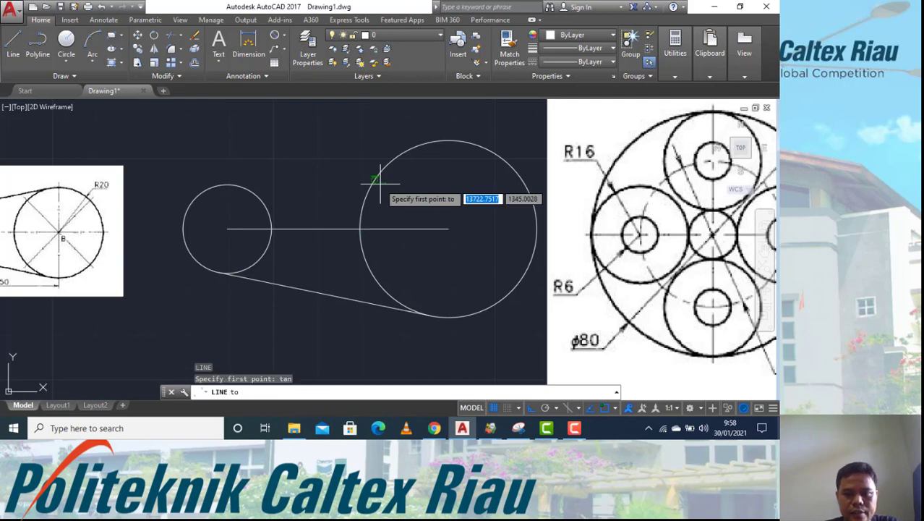
pyautogui.click(424, 141)
pyautogui.write('tan')
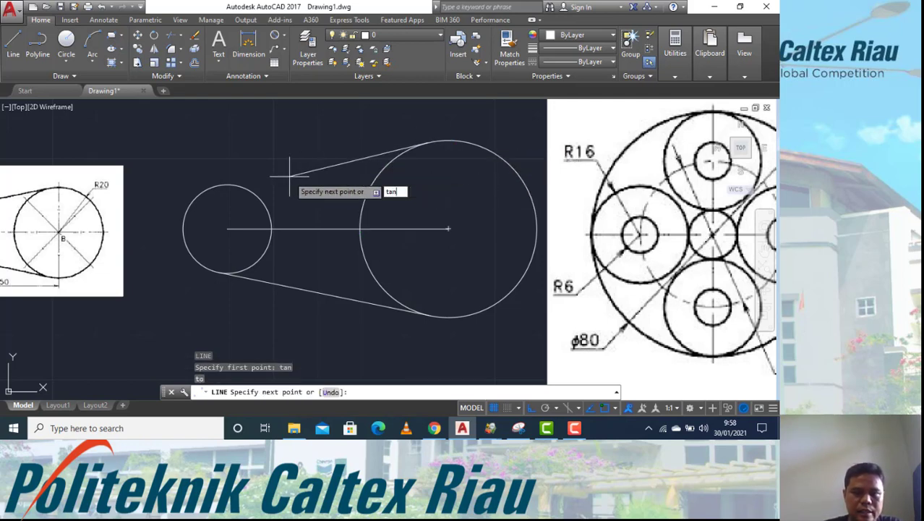
pyautogui.press('Return')
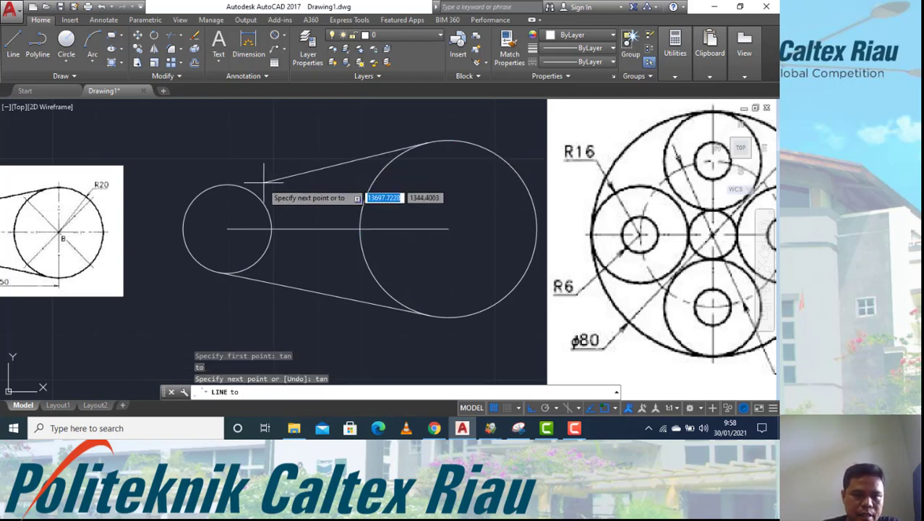
pyautogui.click(226, 185)
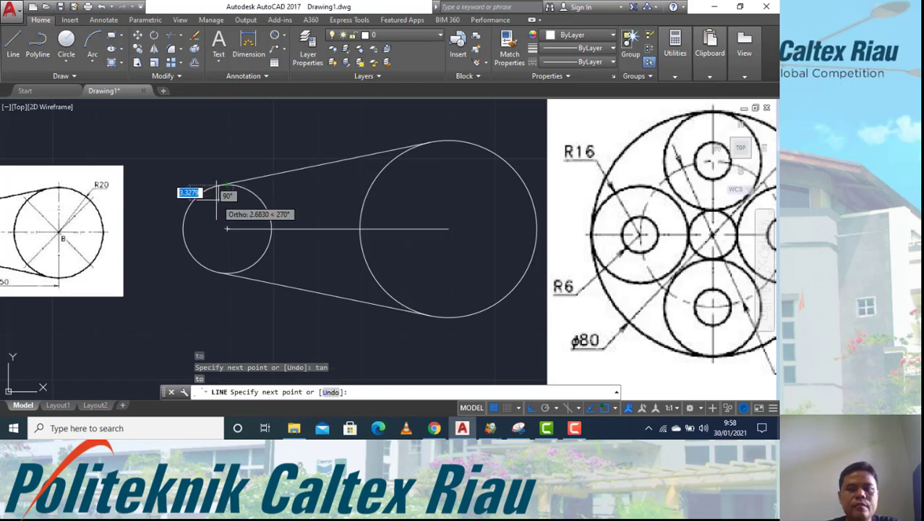
pyautogui.press('Return')
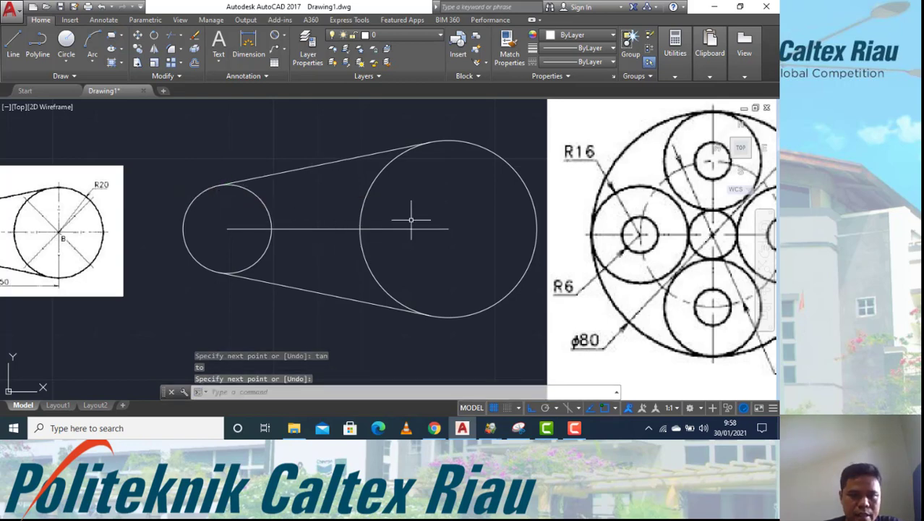
# Step: Erase the horizontal construction line joining the centres of the two circles
pyautogui.scroll(-2, 416, 216)
pyautogui.click(363, 235)
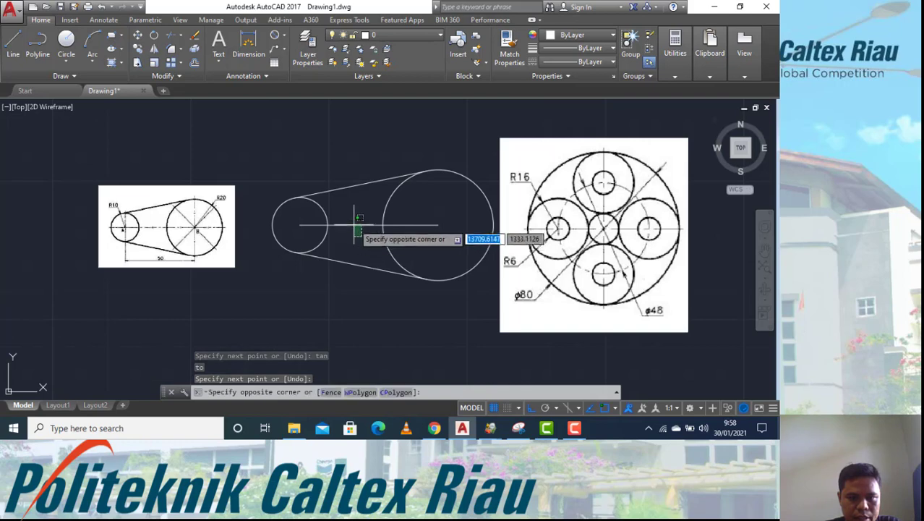
pyautogui.click(351, 216)
pyautogui.write('e')
pyautogui.press('Return')
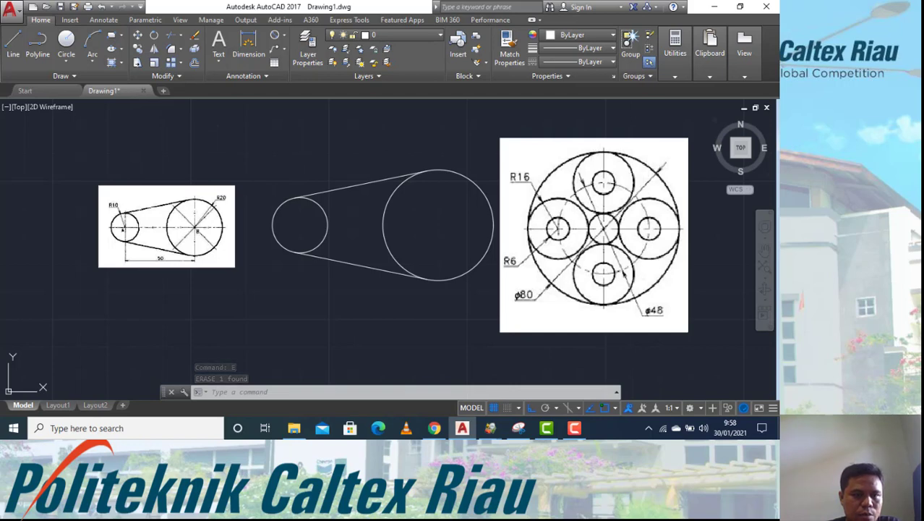
# Step: Add centre marks to the small circle and the large circle
pyautogui.click(102, 20)
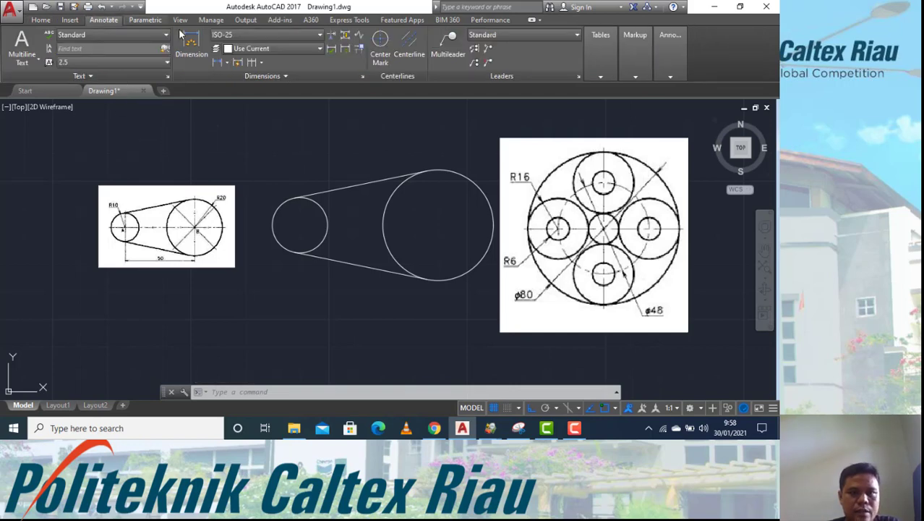
pyautogui.click(380, 45)
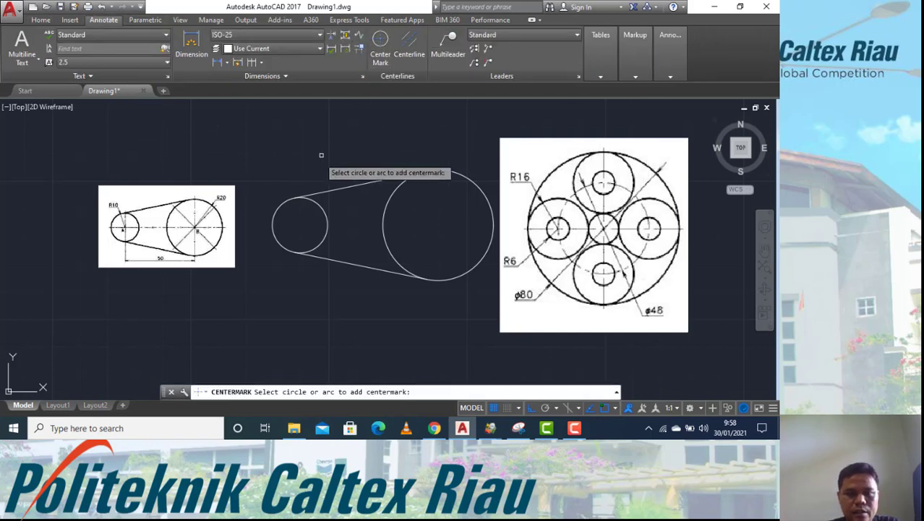
pyautogui.click(277, 208)
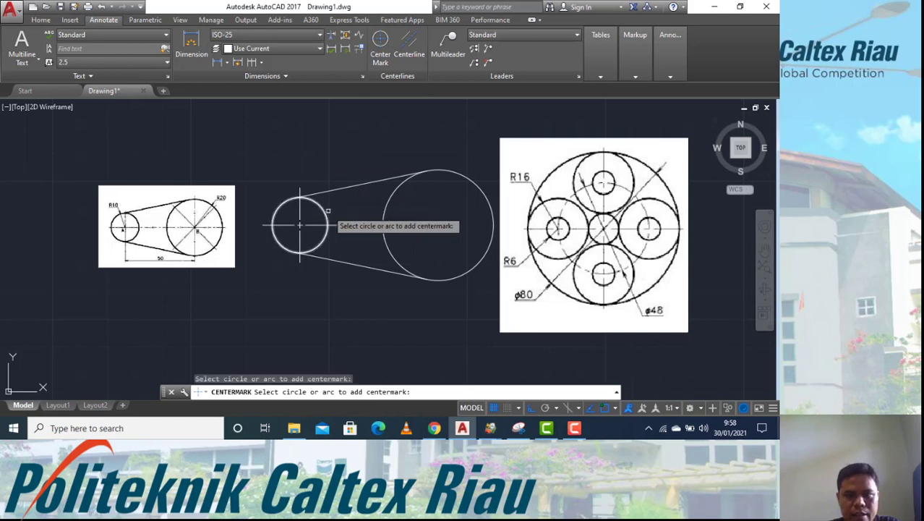
pyautogui.click(387, 205)
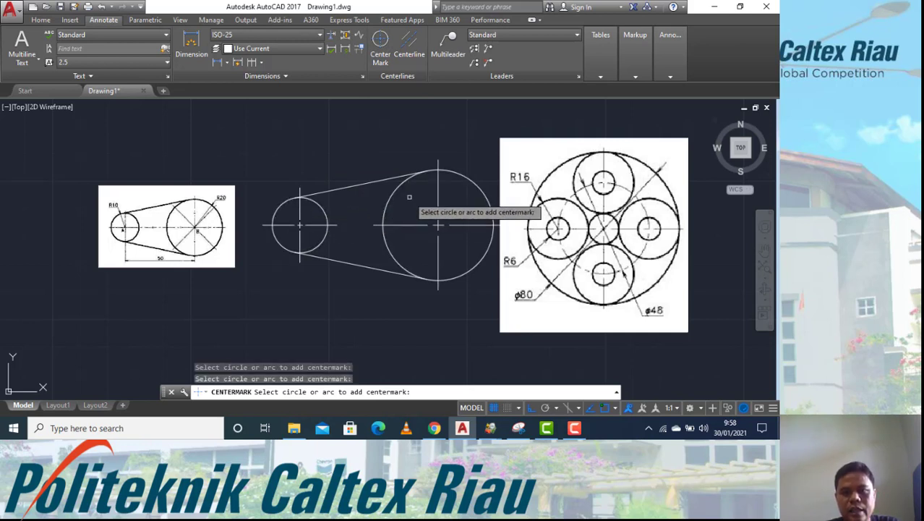
pyautogui.press('Escape')
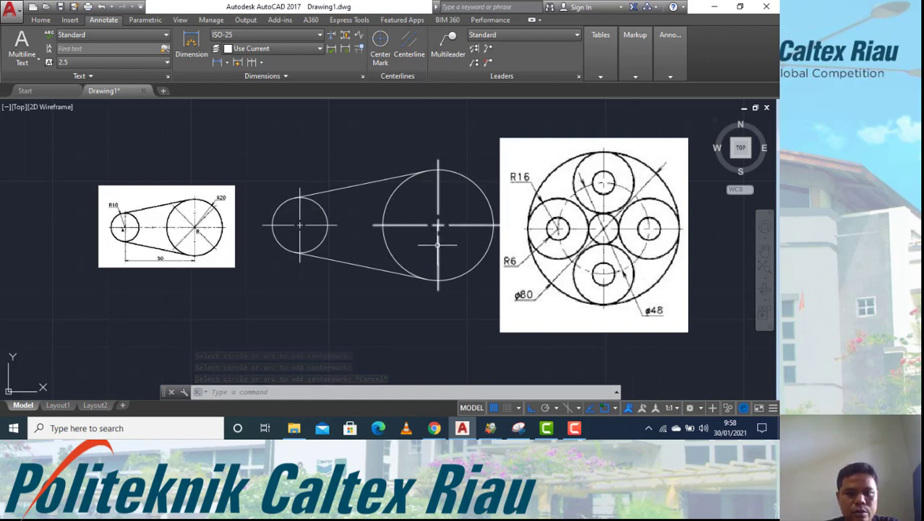
# Step: Add radius dimensions to the small and large circles, placing each label outside the circle's upper edge
pyautogui.click(41, 21)
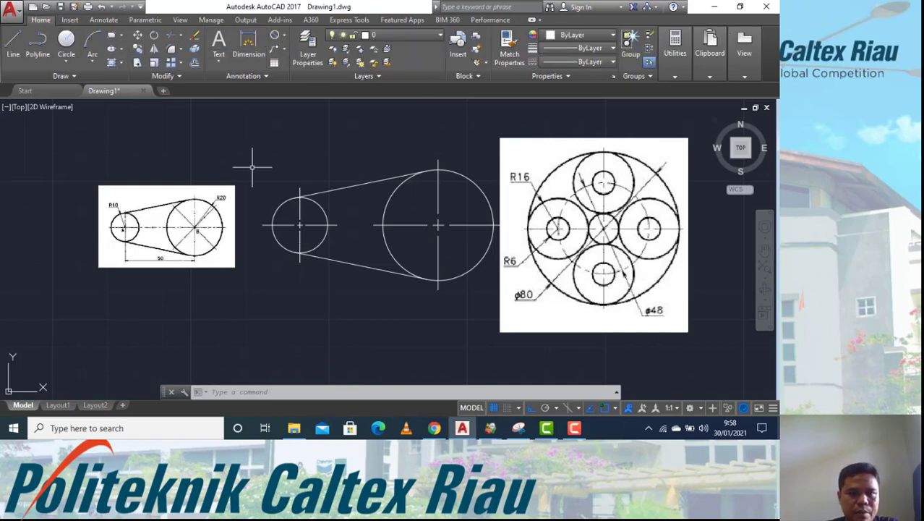
pyautogui.click(285, 36)
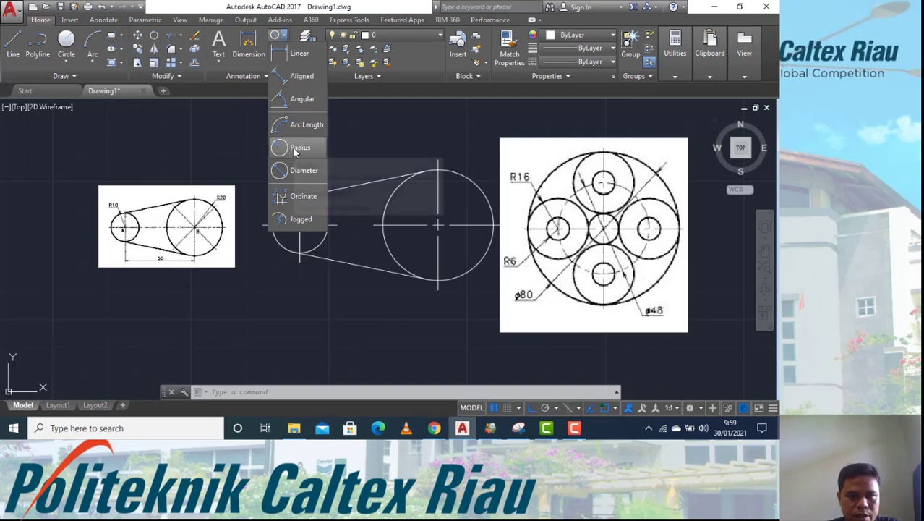
pyautogui.click(298, 147)
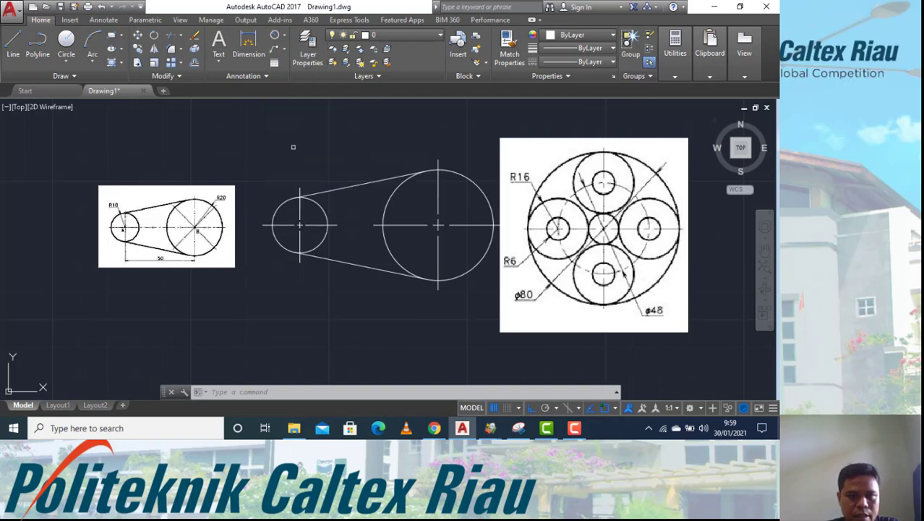
pyautogui.click(282, 200)
pyautogui.click(269, 192)
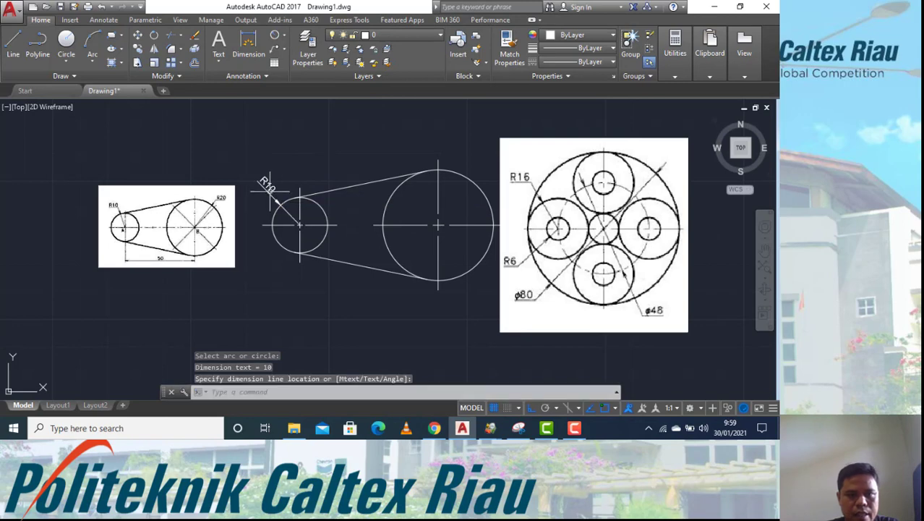
pyautogui.click(274, 37)
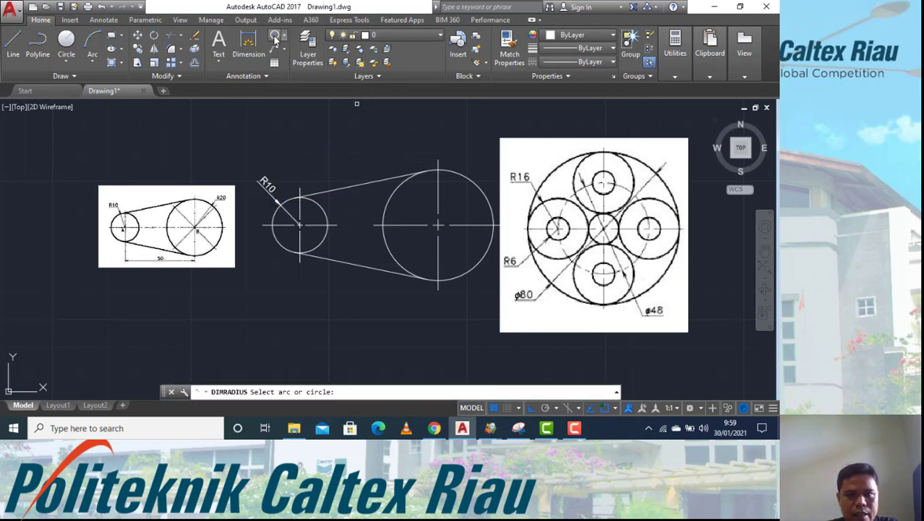
pyautogui.click(451, 171)
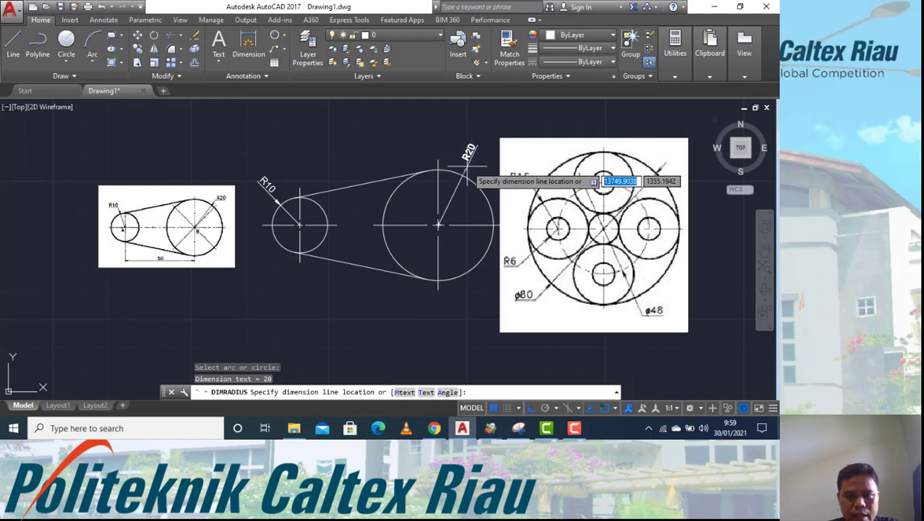
pyautogui.click(467, 166)
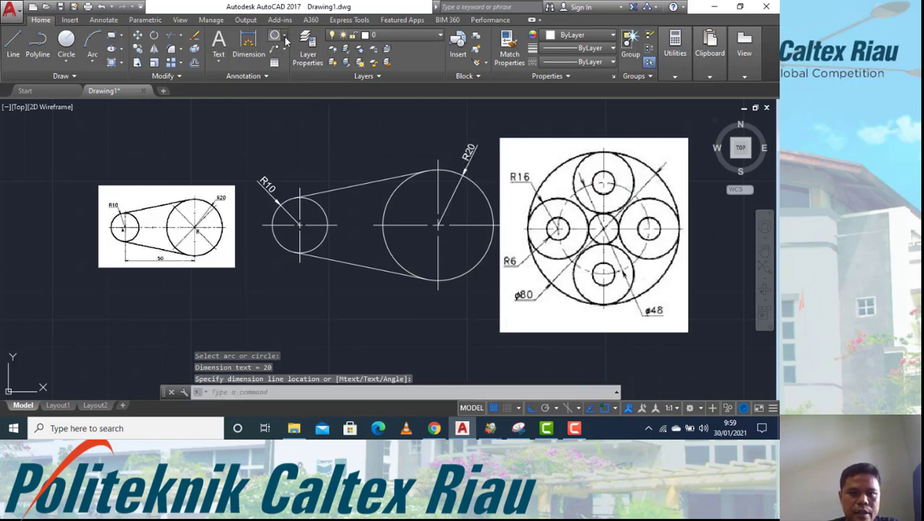
# Step: Add a linear dimension between the centres of the two circles, placed below the figure
pyautogui.click(284, 36)
pyautogui.click(296, 54)
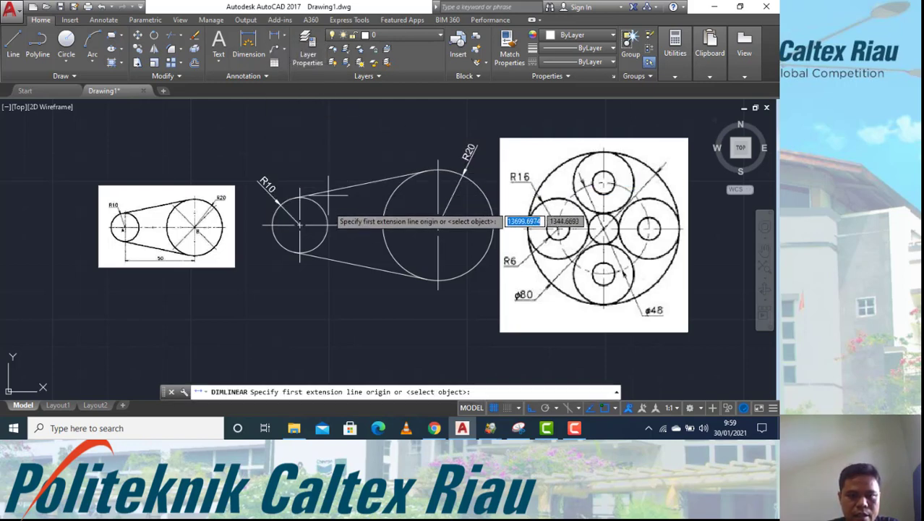
pyautogui.click(300, 224)
pyautogui.click(437, 225)
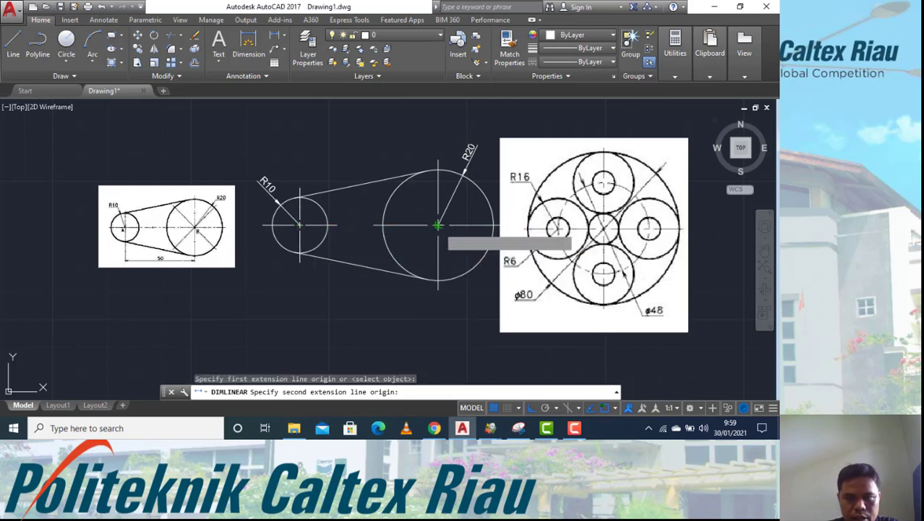
pyautogui.click(409, 306)
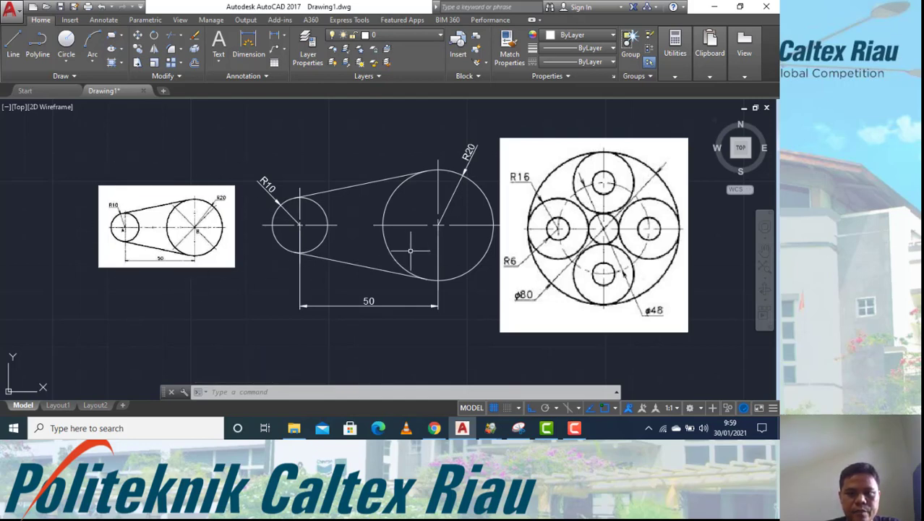
# Step: Draw a circle of radius 40 in the empty area to the right of the second reference image
pyautogui.moveTo(452, 246); pyautogui.dragTo(145, 253, button='middle')
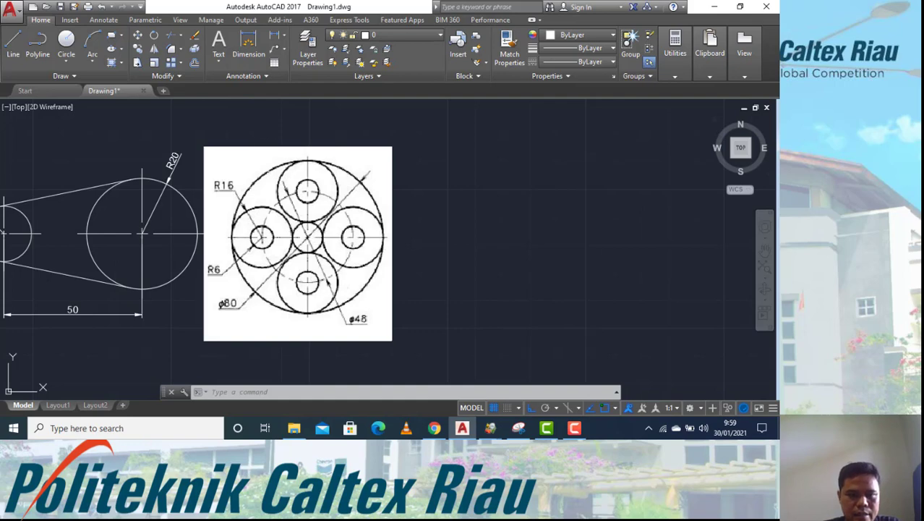
pyautogui.press('Escape')
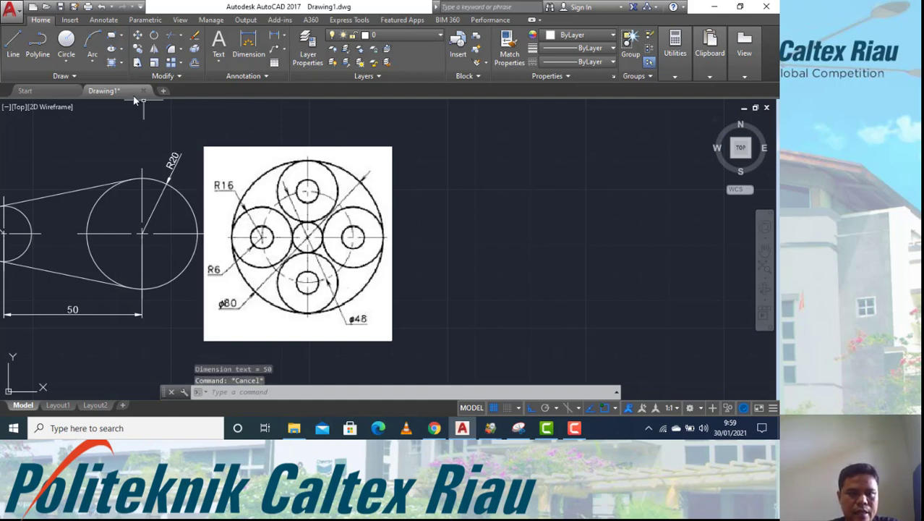
pyautogui.click(66, 63)
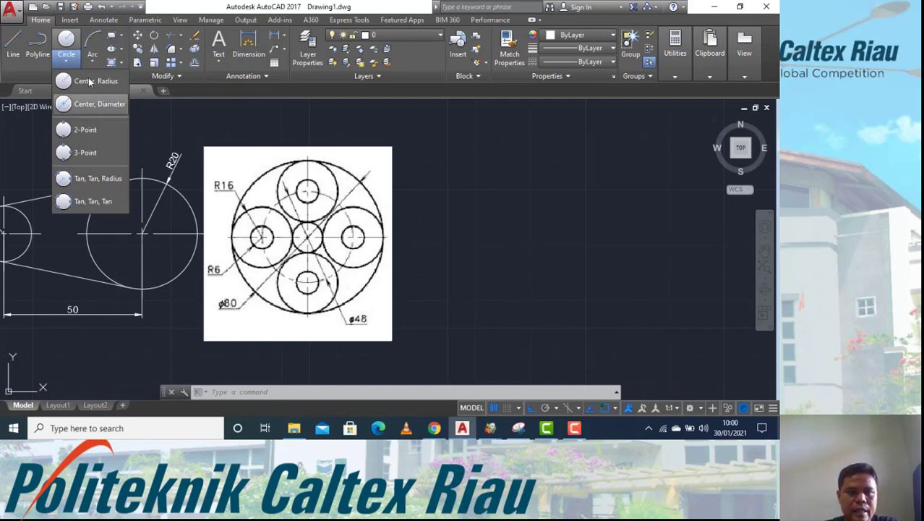
pyautogui.click(66, 40)
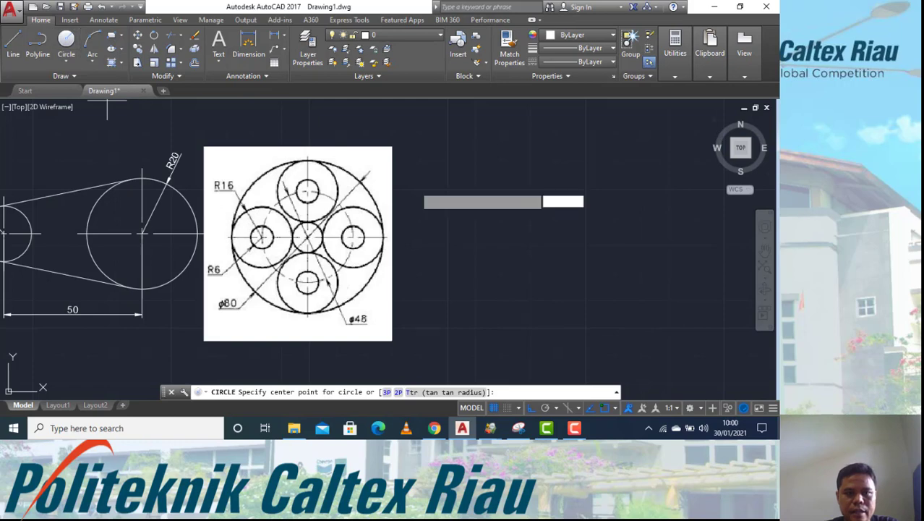
pyautogui.click(586, 245)
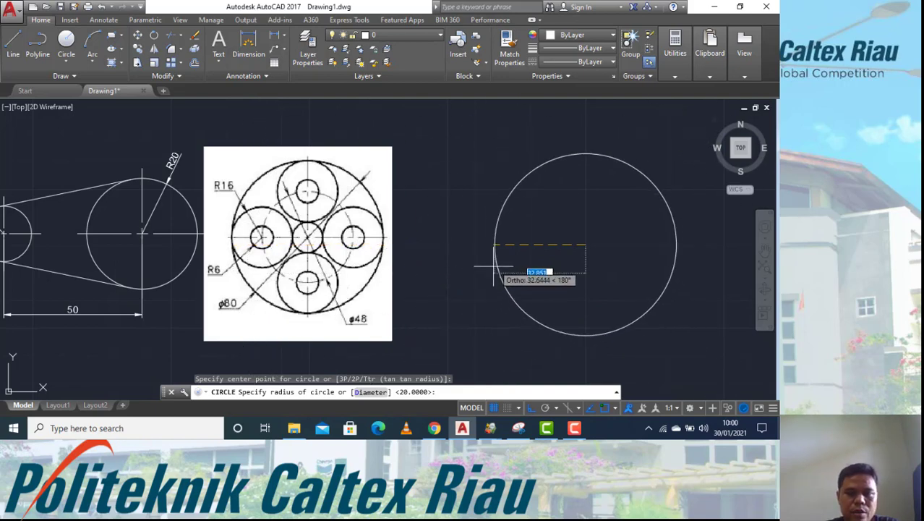
pyautogui.write('40')
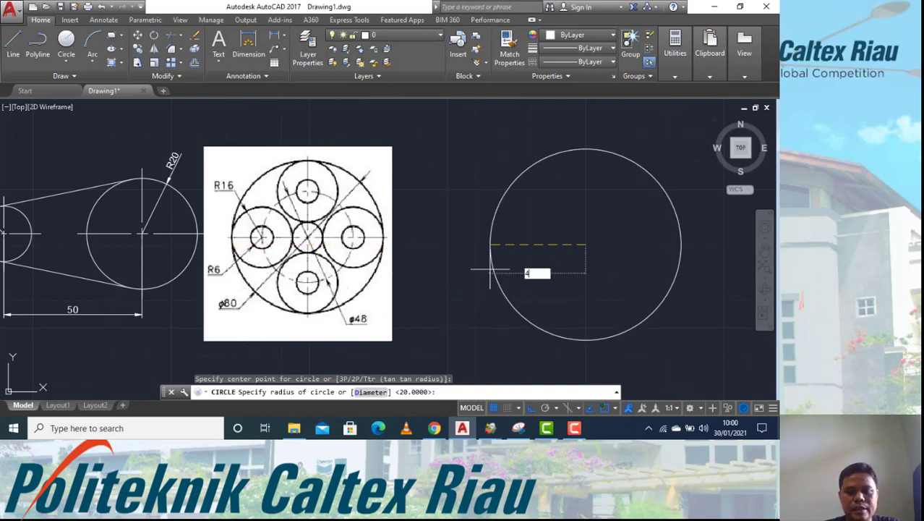
pyautogui.press('Return')
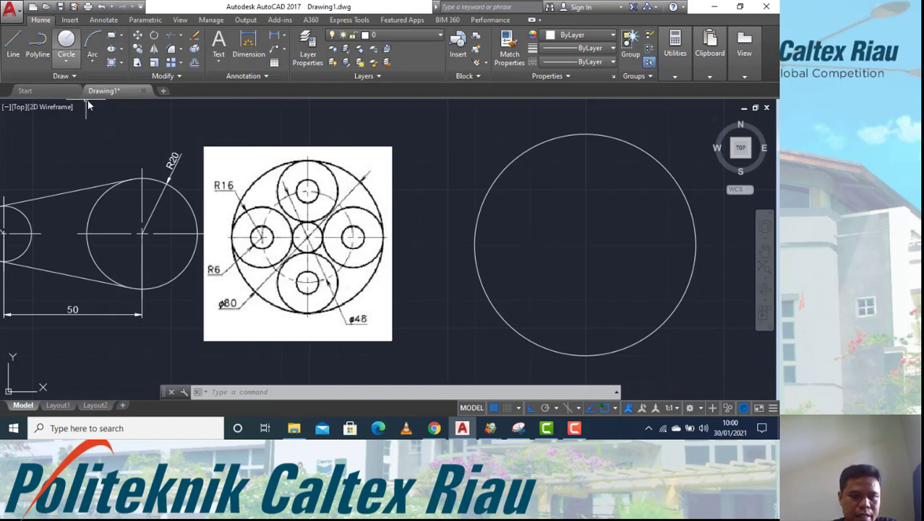
# Step: Draw a two-point circle of diameter 32 inside the outer circle, starting at its left quadrant and extending horizontally inward
pyautogui.write('c')
pyautogui.press('Return')
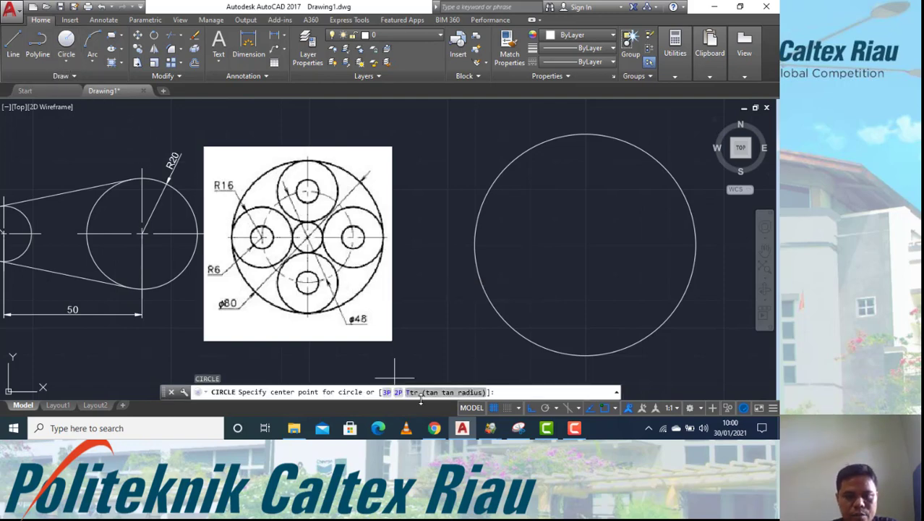
pyautogui.click(397, 393)
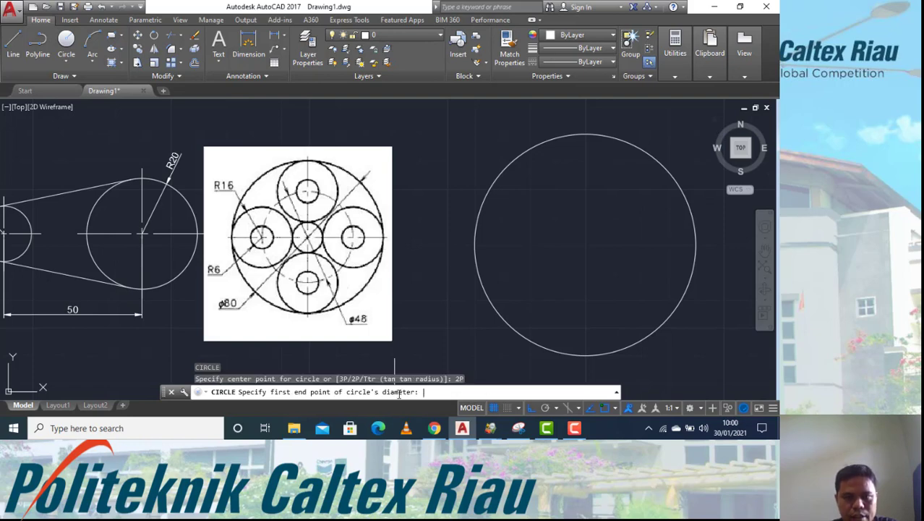
pyautogui.click(473, 244)
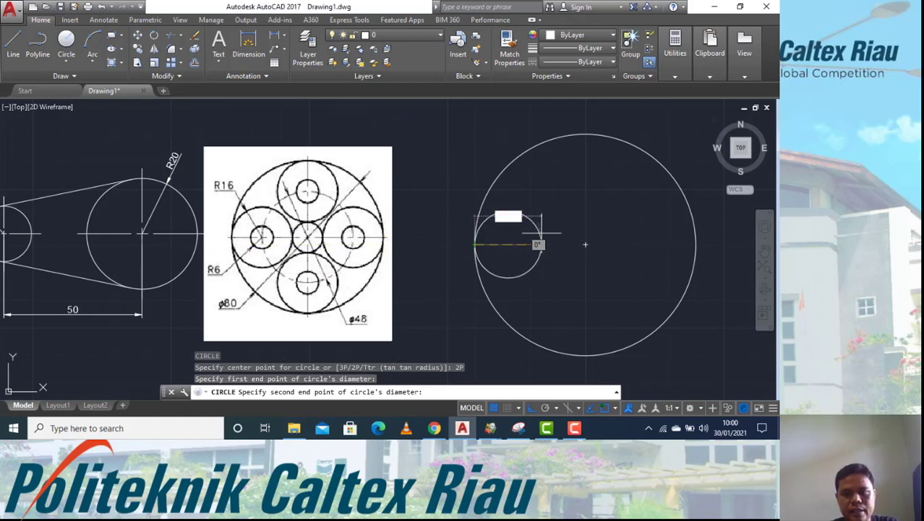
pyautogui.press('Return')
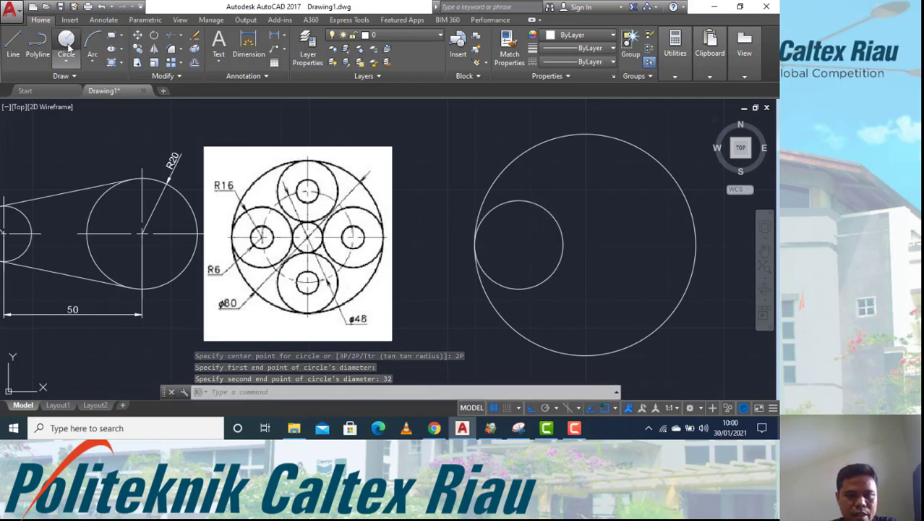
# Step: Draw a two-point circle of diameter 32 from the outer circle's bottom quadrant, extending vertically inward
pyautogui.press('Return')
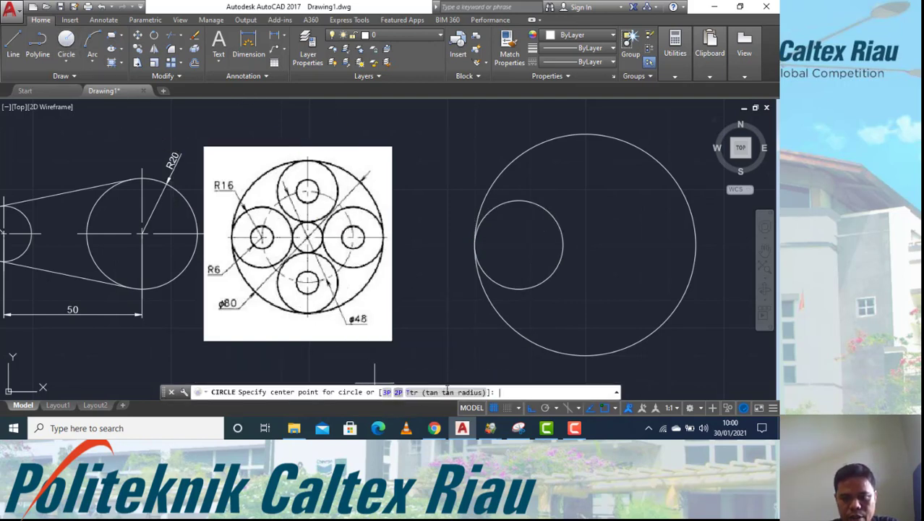
pyautogui.click(398, 392)
pyautogui.click(585, 354)
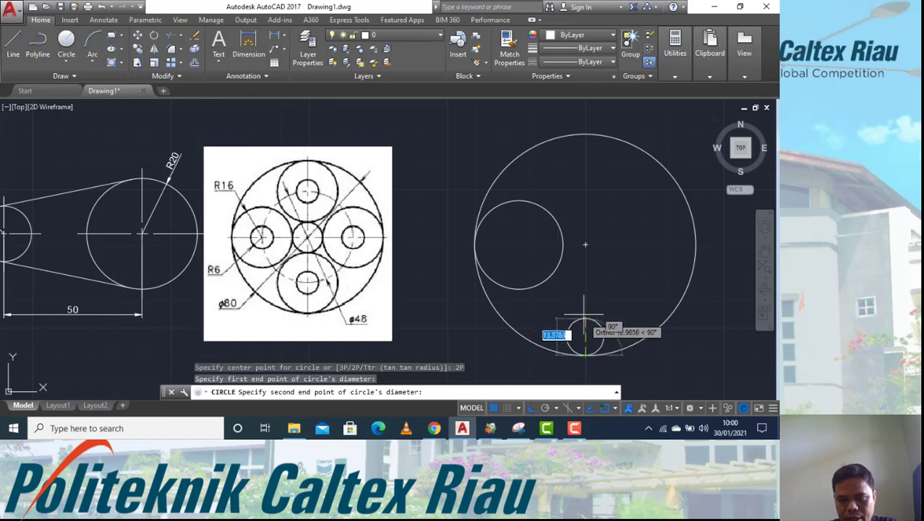
pyautogui.write('3')
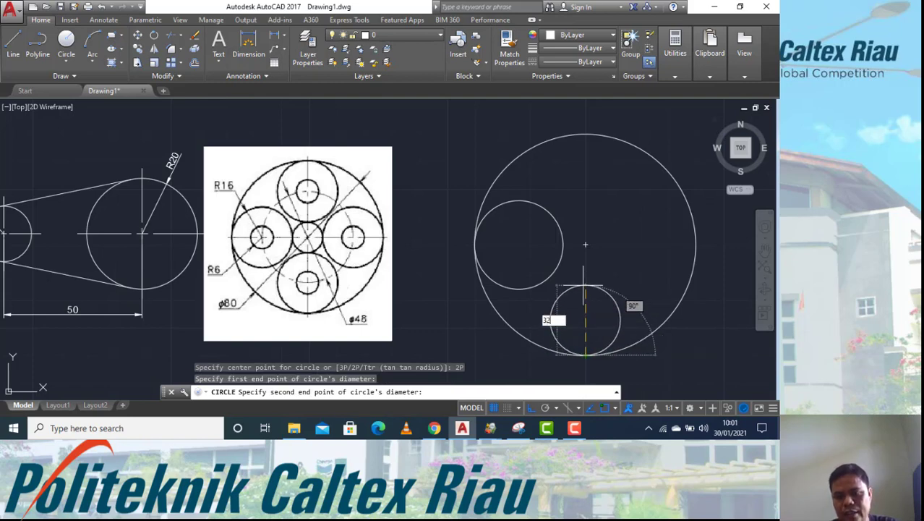
pyautogui.write('2')
pyautogui.press('Return')
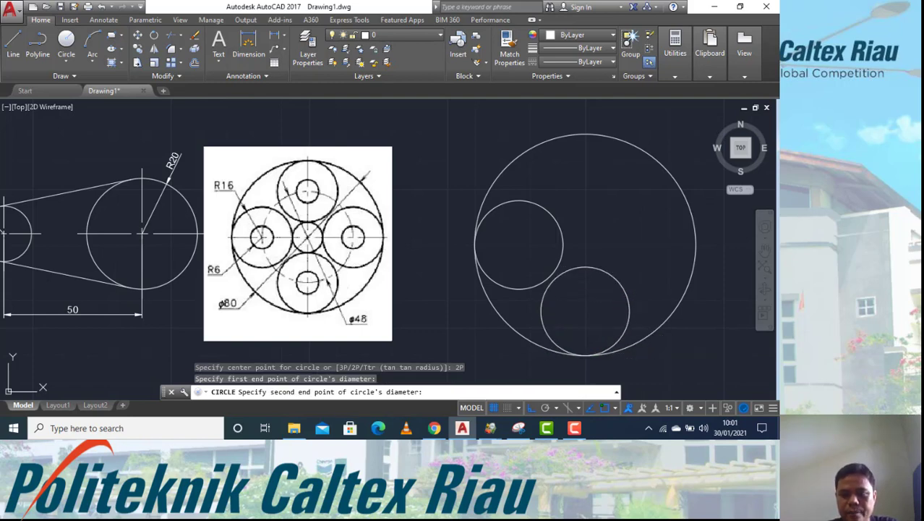
# Step: Draw a two-point circle of diameter 32 from the outer circle's right quadrant, extending horizontally inward
pyautogui.press('Return')
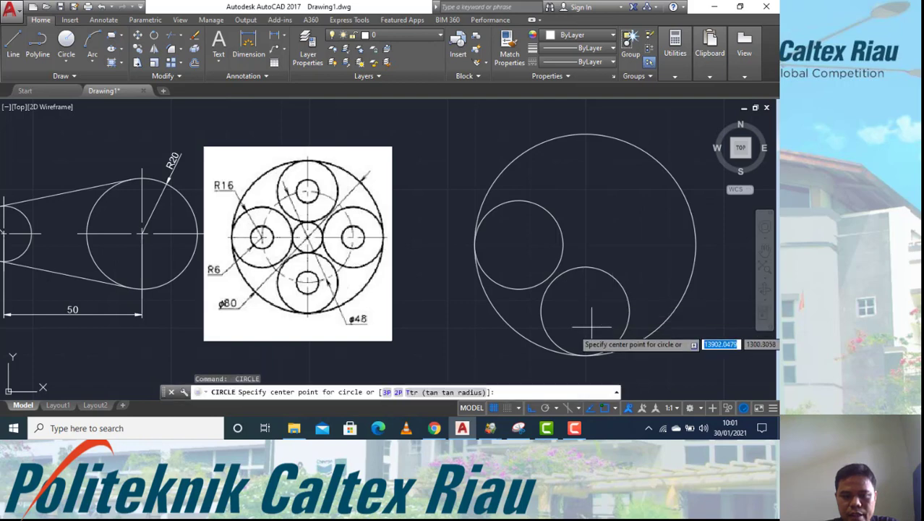
pyautogui.click(397, 392)
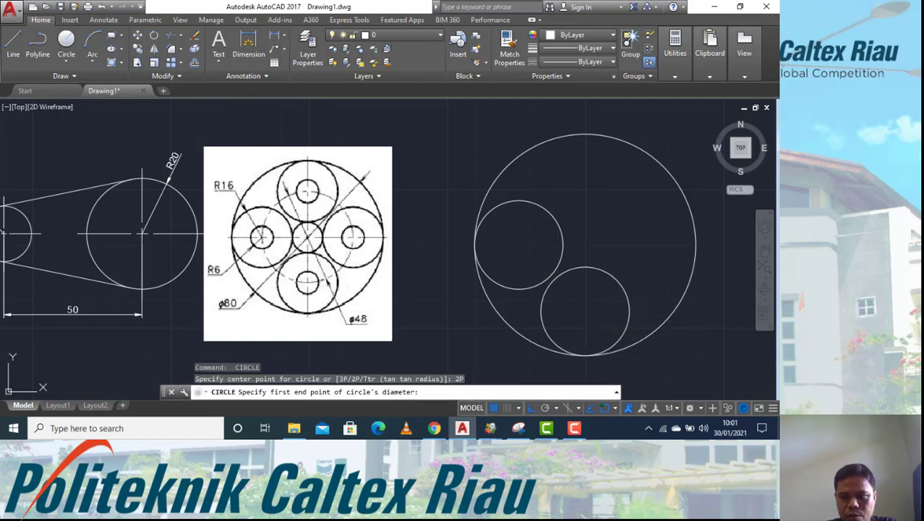
pyautogui.click(697, 245)
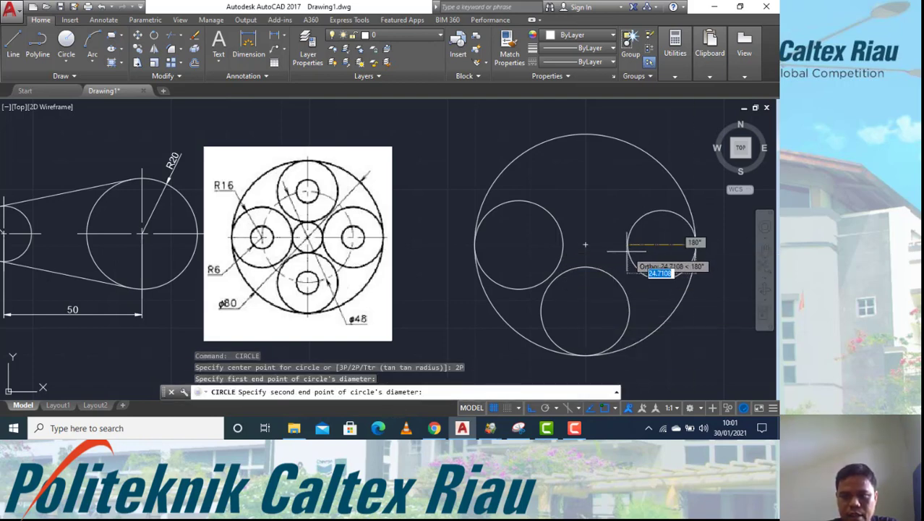
pyautogui.write('3')
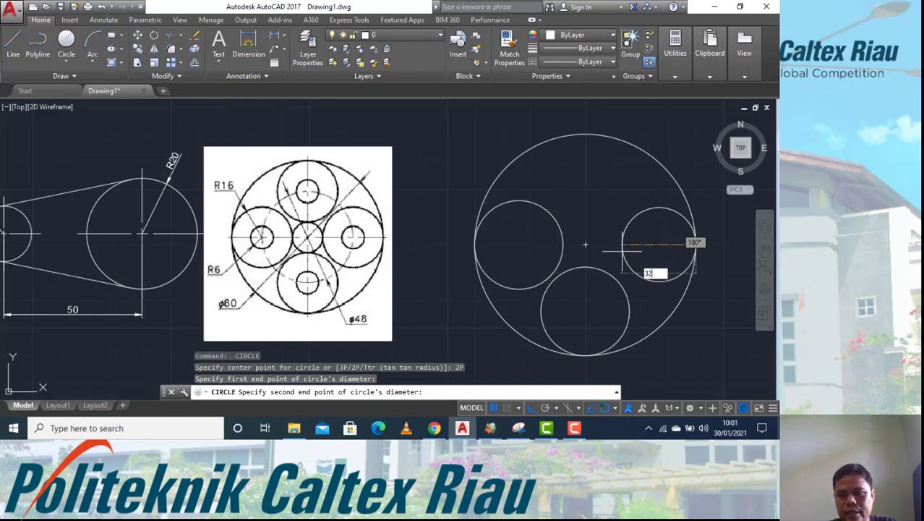
pyautogui.write('2')
pyautogui.press('Return')
pyautogui.press('Return')
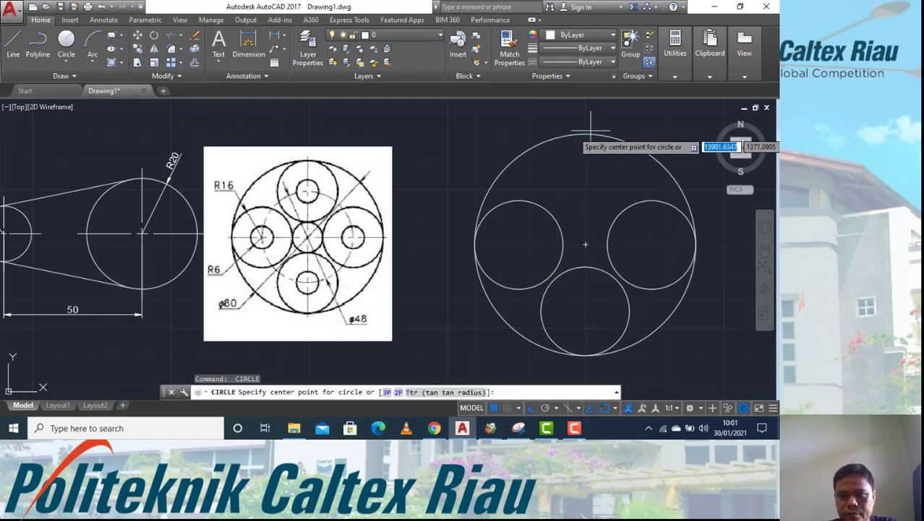
pyautogui.click(586, 134)
pyautogui.press('Escape')
# Step: Draw a two-point circle of diameter 32 from the outer circle's top quadrant, extending vertically inward
pyautogui.press('Return')
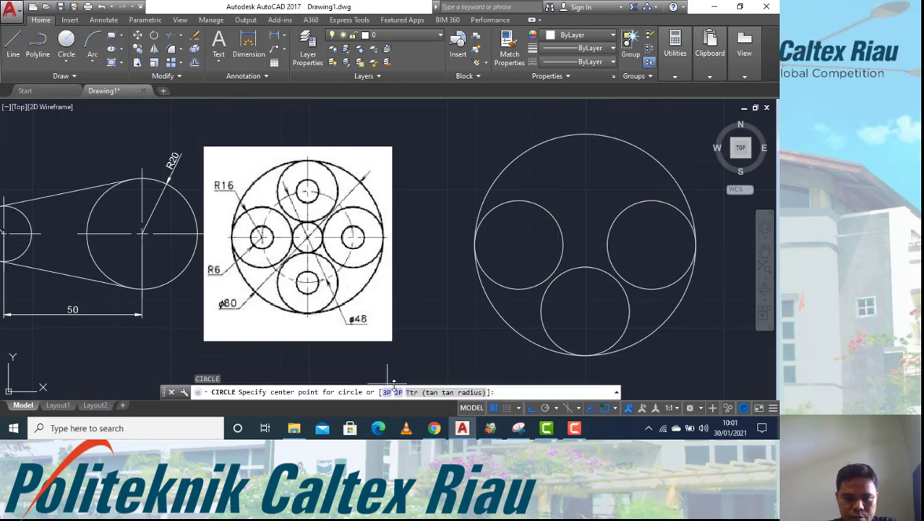
pyautogui.click(397, 392)
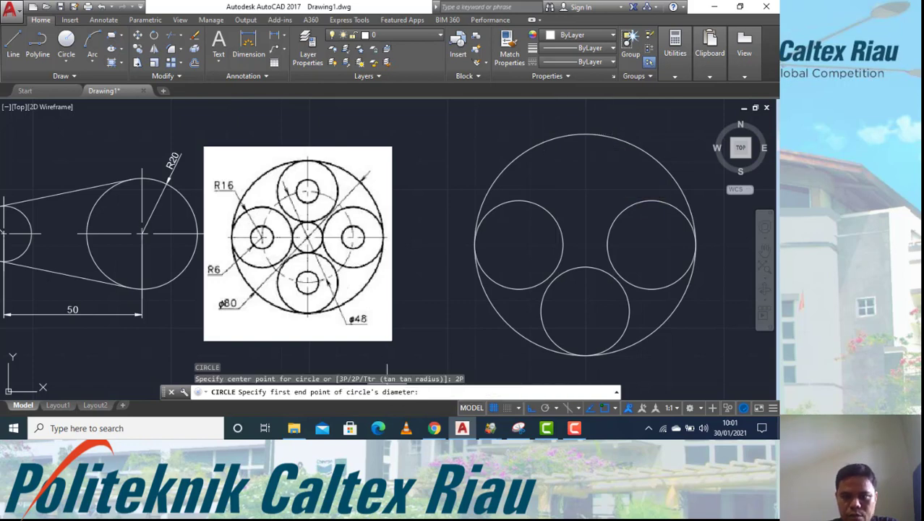
pyautogui.click(586, 134)
pyautogui.write('3')
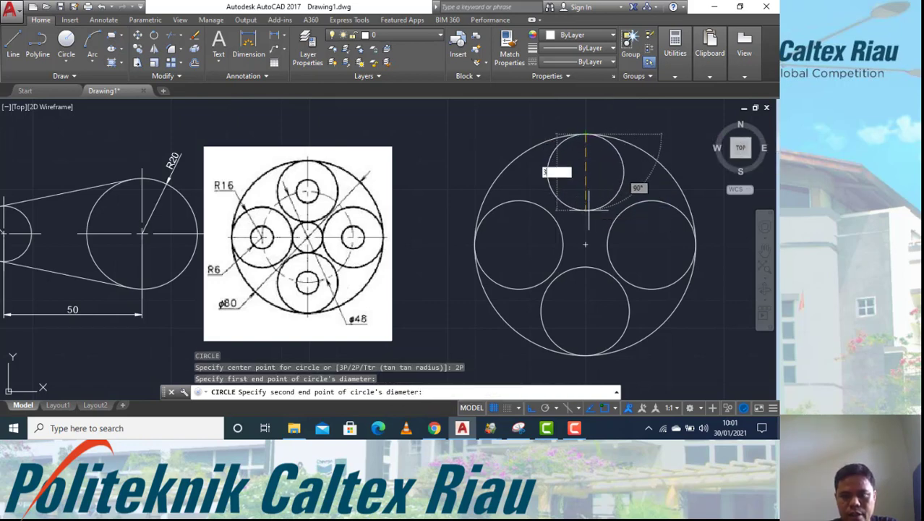
pyautogui.write('2')
pyautogui.press('Return')
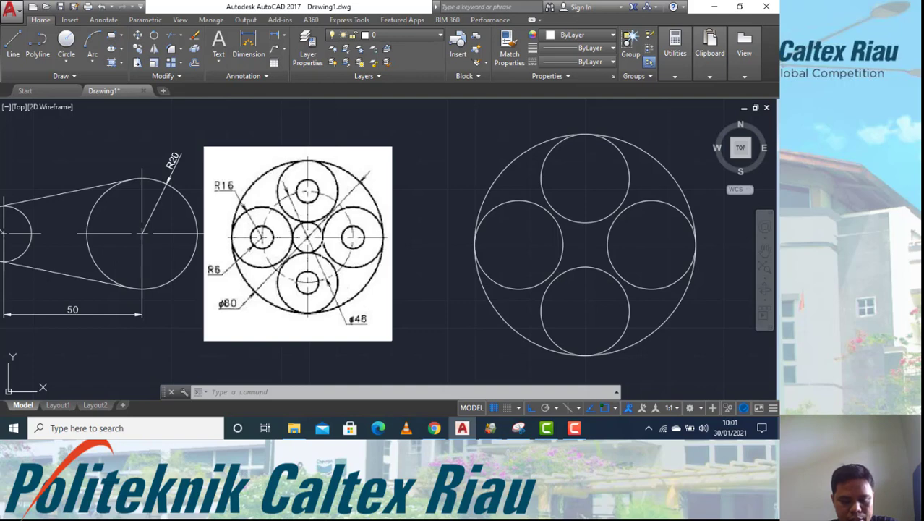
# Step: Draw a circle centred on the outer circle's centre, with its radius reaching the nearest quadrant of the right inner circle
pyautogui.press('Return')
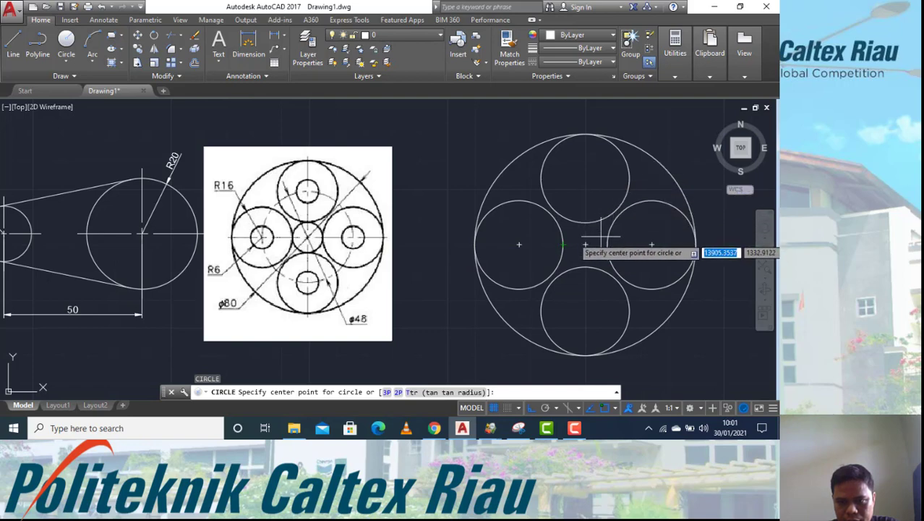
pyautogui.click(585, 244)
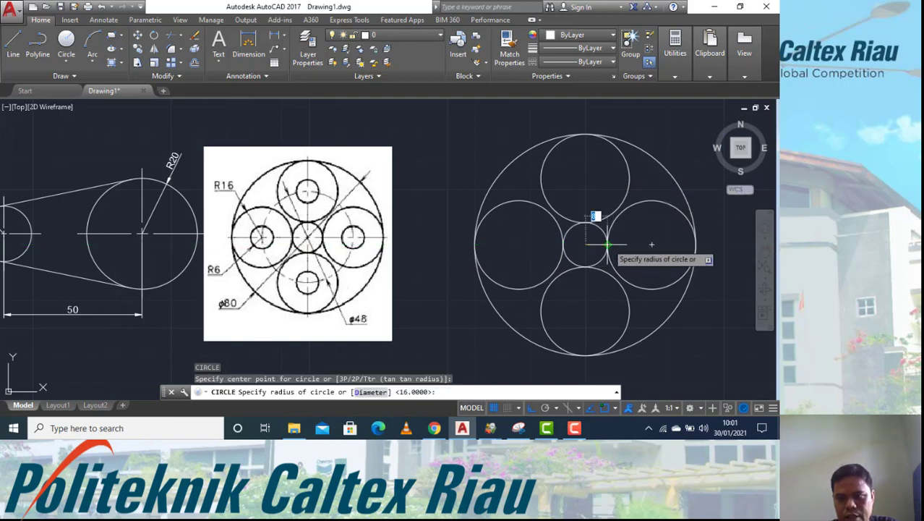
pyautogui.click(607, 245)
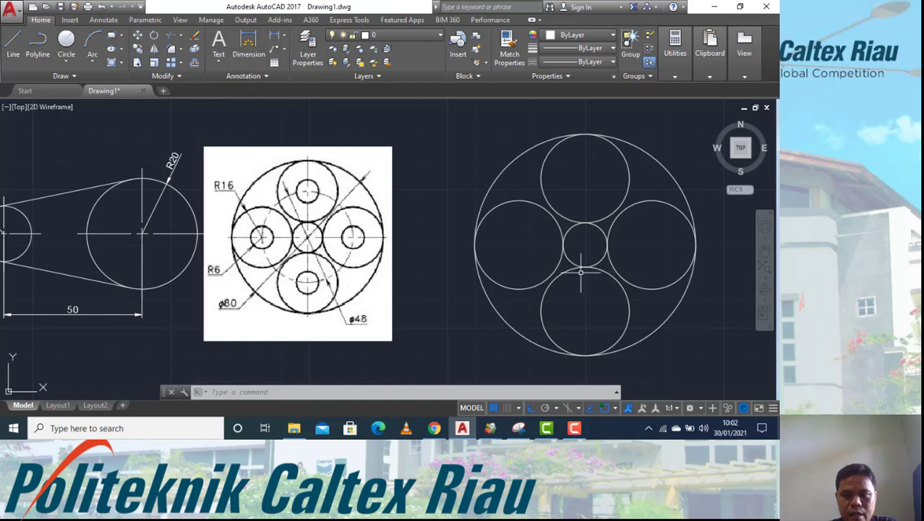
pyautogui.press('Escape')
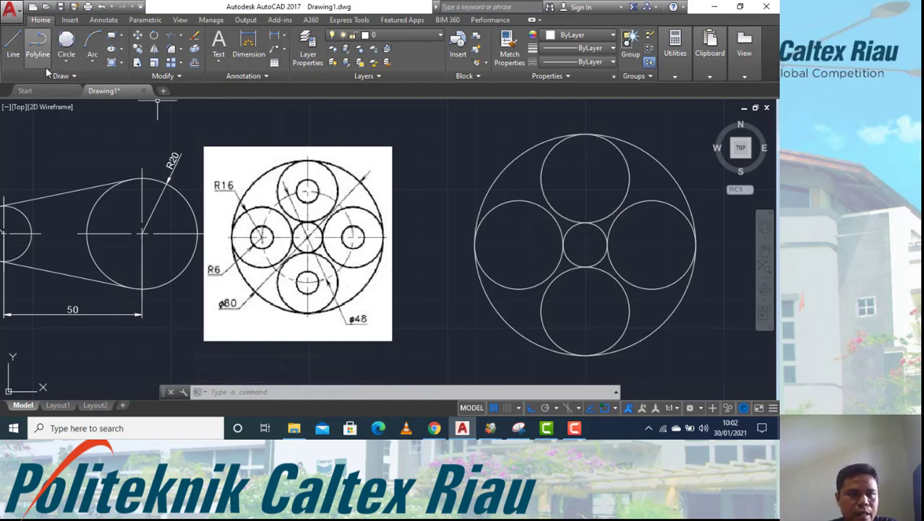
# Step: Erase the small central circle between the four inner circles
pyautogui.click(65, 62)
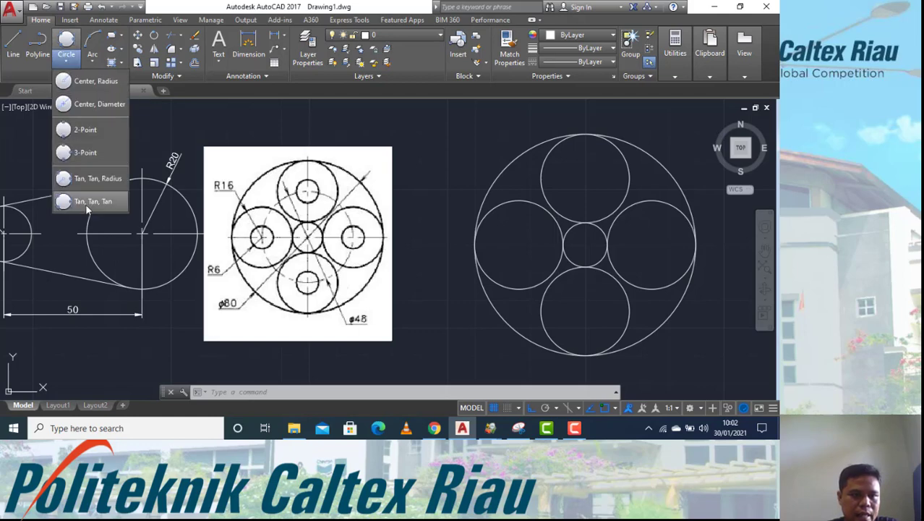
pyautogui.click(587, 237)
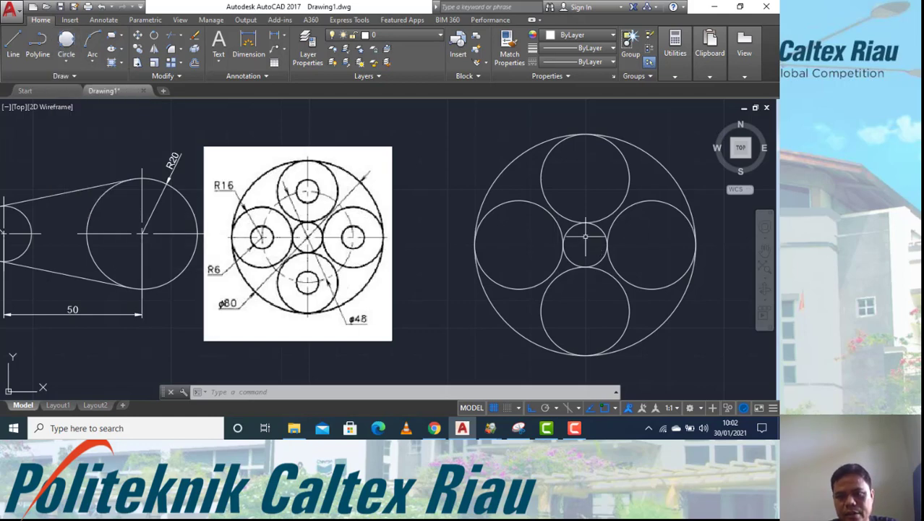
pyautogui.click(578, 234)
pyautogui.click(566, 226)
pyautogui.write('e')
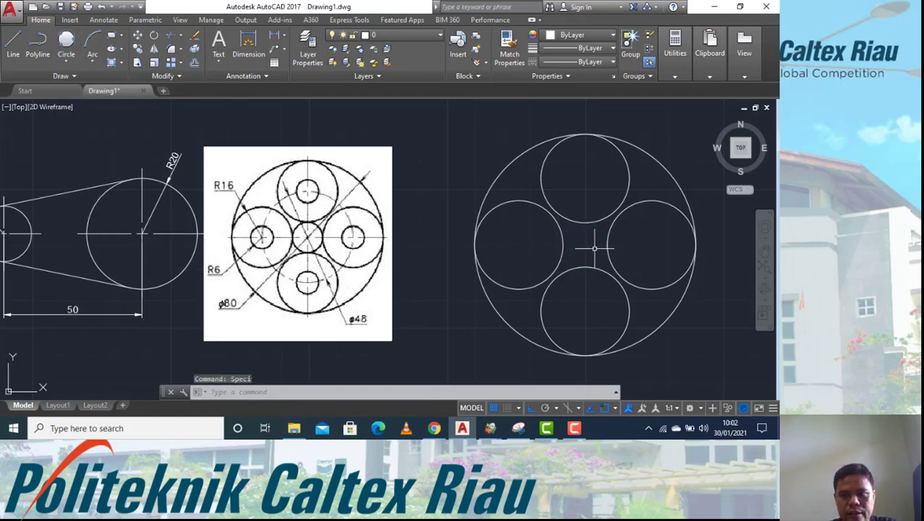
pyautogui.press('Return')
# Step: Draw a central circle tangent to the left, bottom and right inner circles using the Tan, Tan, Tan method
pyautogui.click(67, 62)
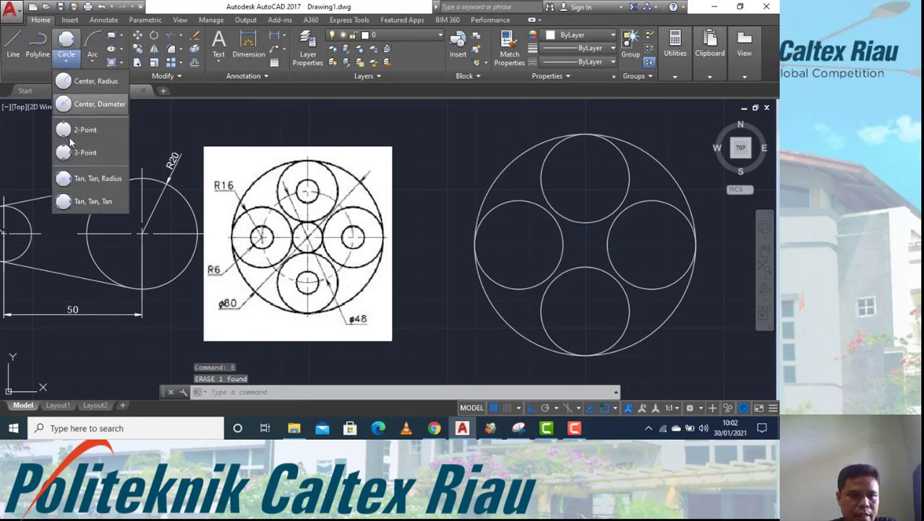
pyautogui.click(91, 203)
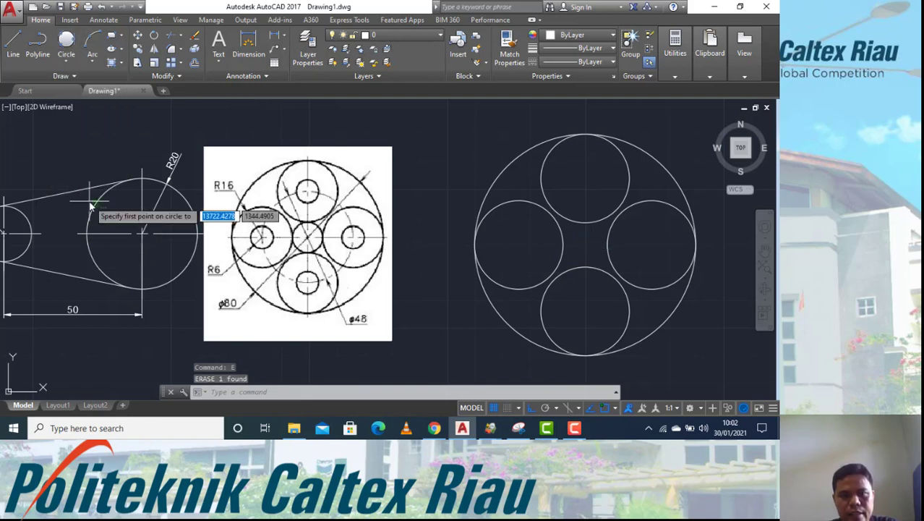
pyautogui.click(564, 244)
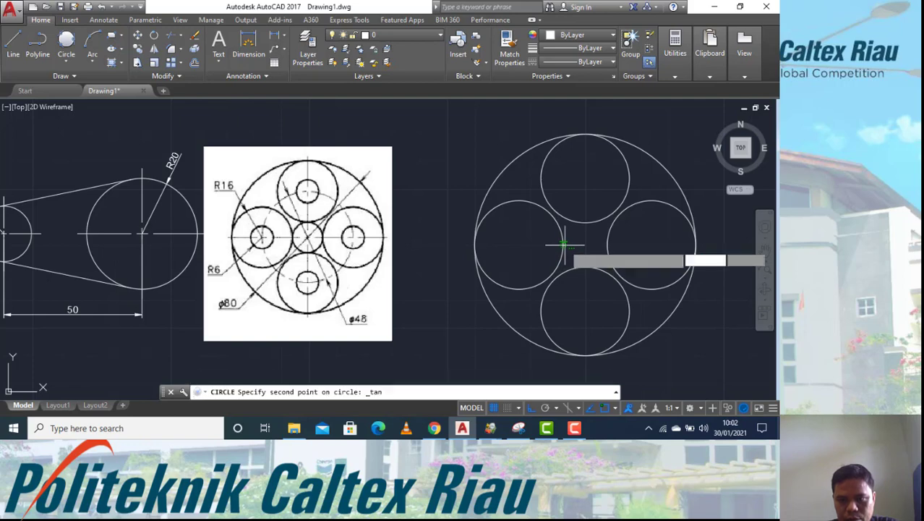
pyautogui.click(584, 266)
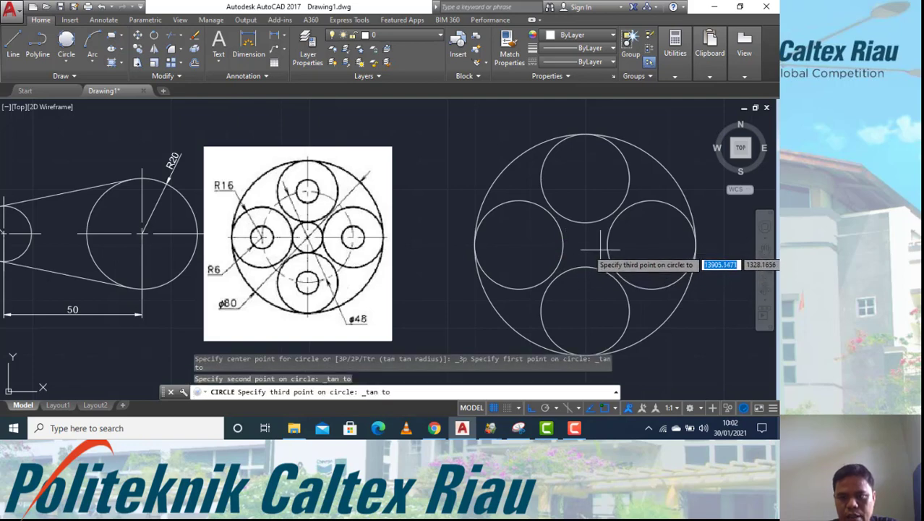
pyautogui.click(605, 246)
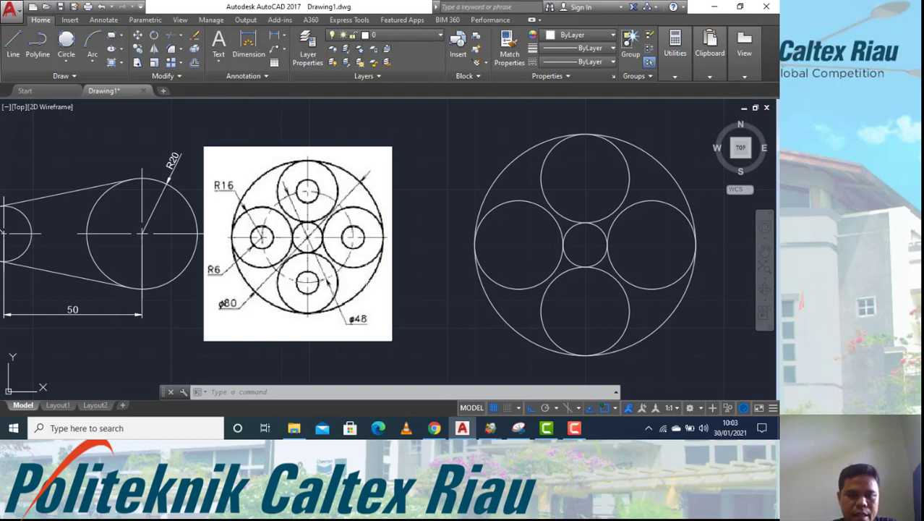
pyautogui.press('Escape')
# Step: Draw a circle of radius 24 centred on the outer circle's centre
pyautogui.write('c')
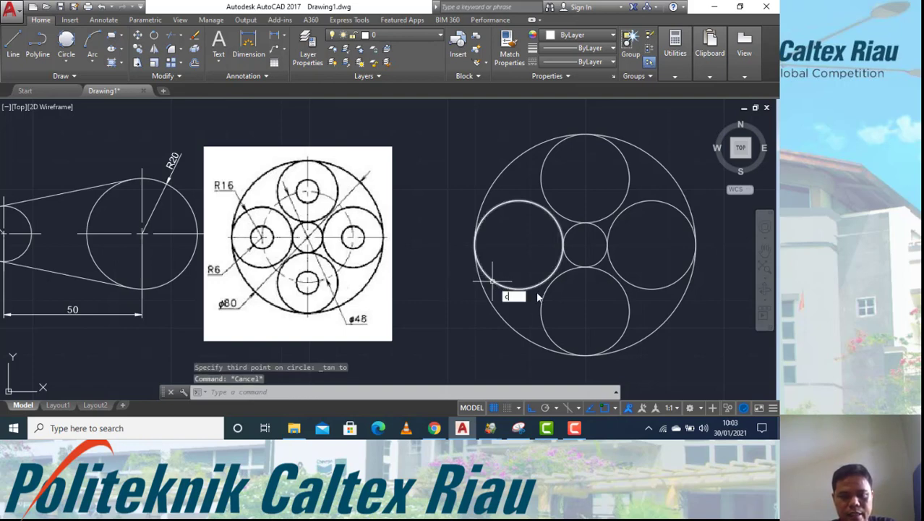
pyautogui.press('Return')
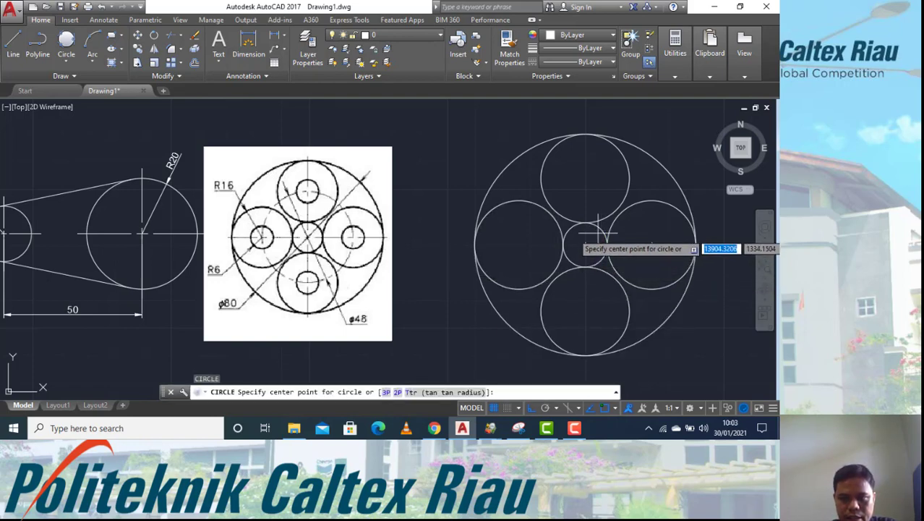
pyautogui.click(586, 246)
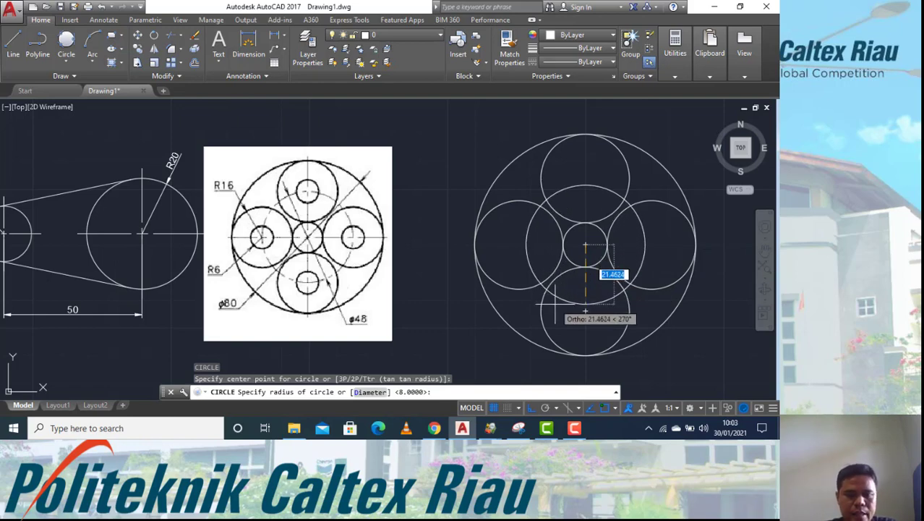
pyautogui.write('24')
pyautogui.press('Return')
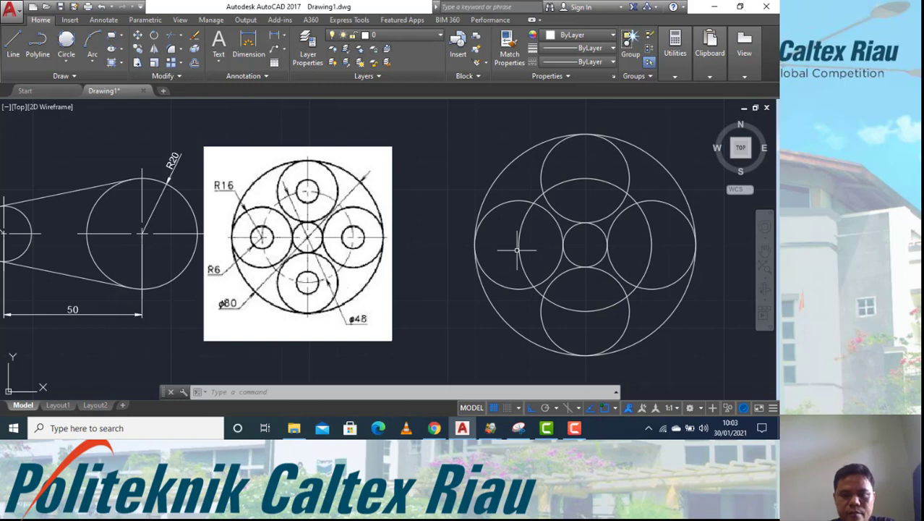
pyautogui.press('Escape')
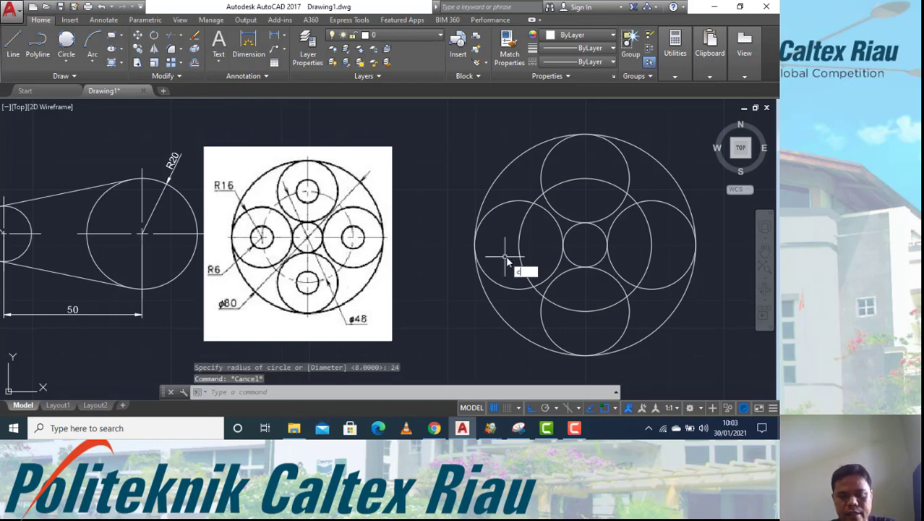
# Step: Draw circles of radius 6 at the centres of the left and top inner circles
pyautogui.press('Return')
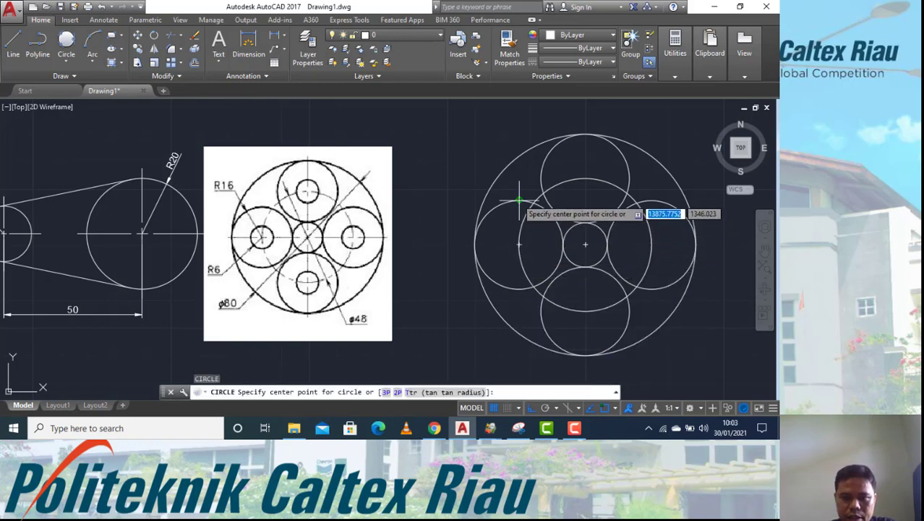
pyautogui.click(519, 244)
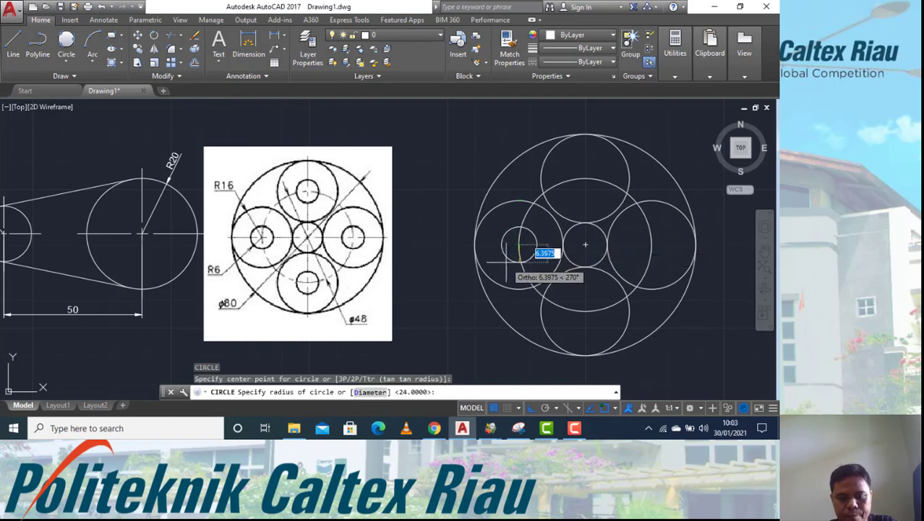
pyautogui.write('6')
pyautogui.press('Return')
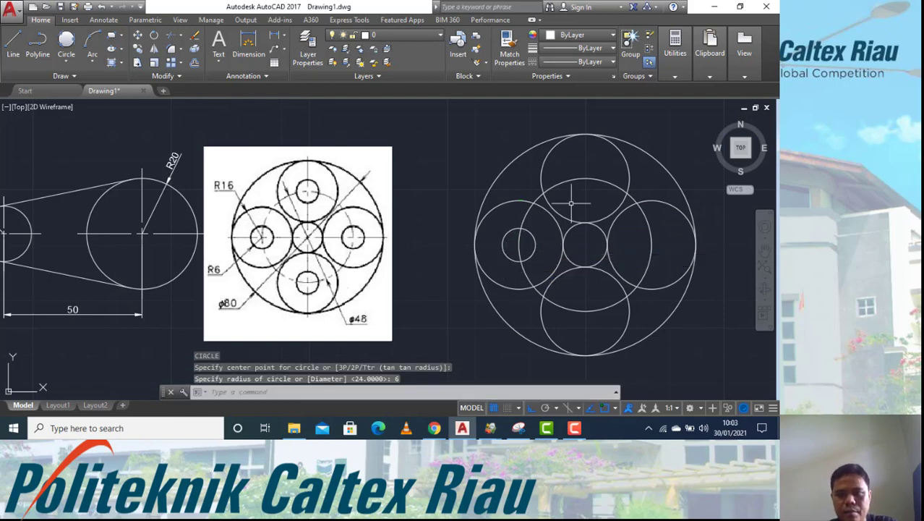
pyautogui.press('Return')
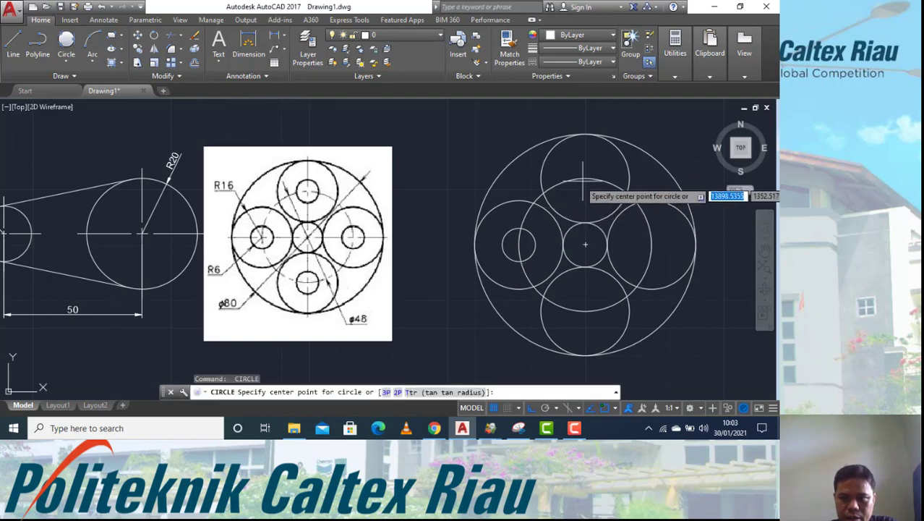
pyautogui.click(586, 177)
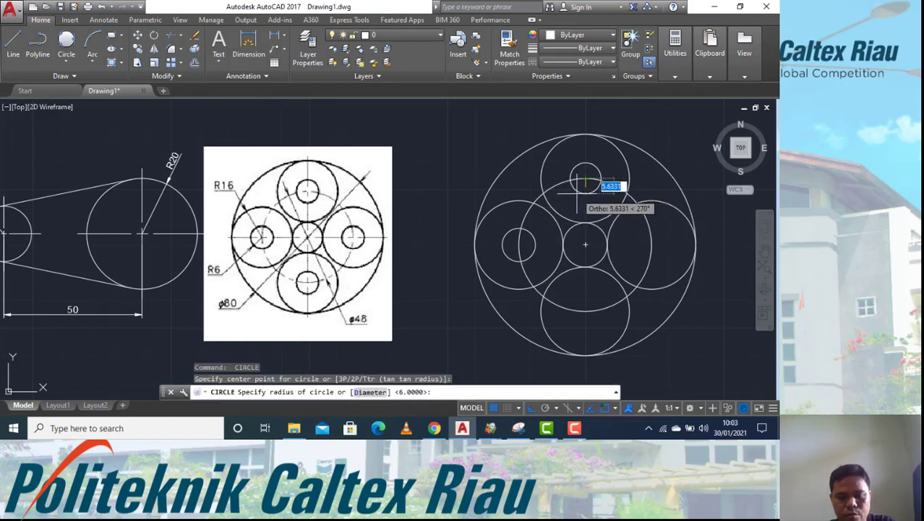
pyautogui.write('6')
pyautogui.press('Return')
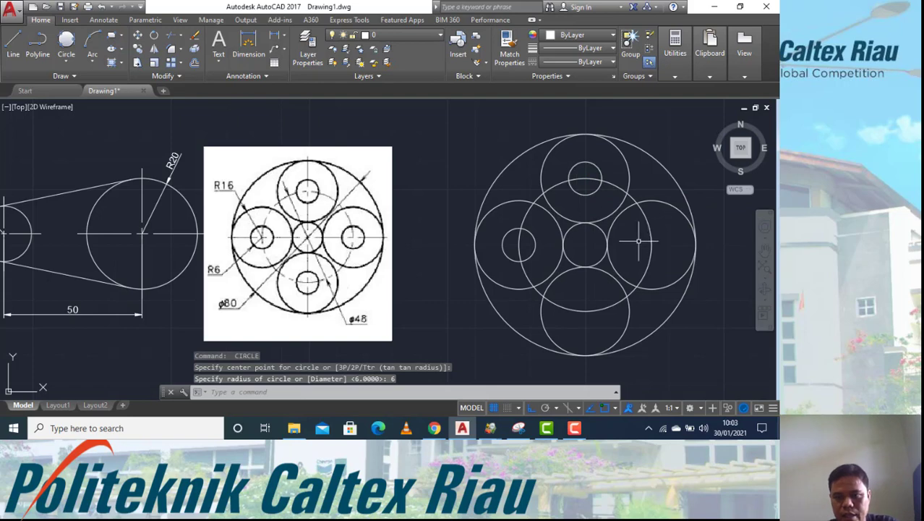
# Step: Draw circles of radius 6 at the centres of the right and bottom inner circles
pyautogui.press('Return')
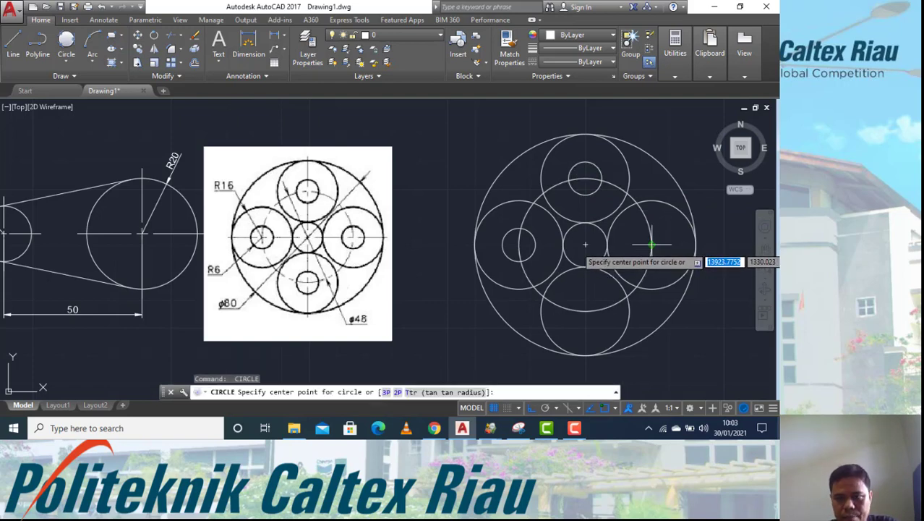
pyautogui.click(650, 245)
pyautogui.write('6')
pyautogui.press('Return')
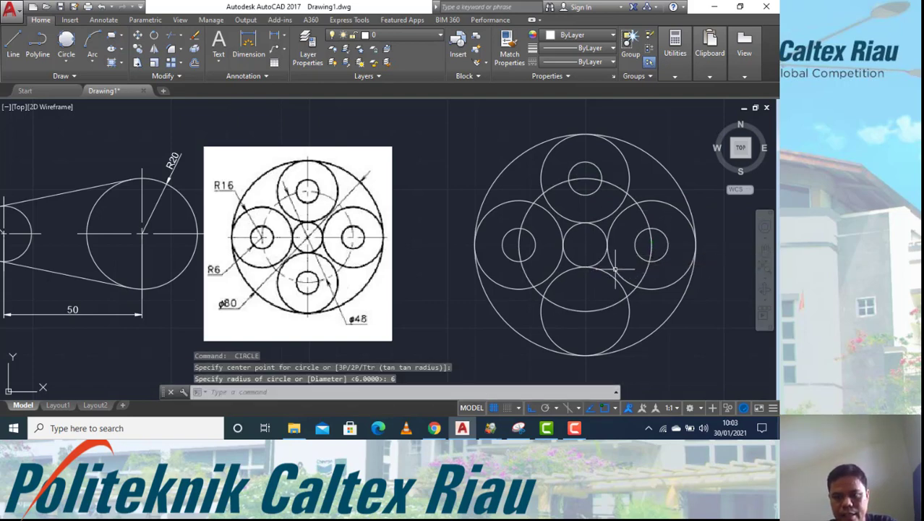
pyautogui.press('Return')
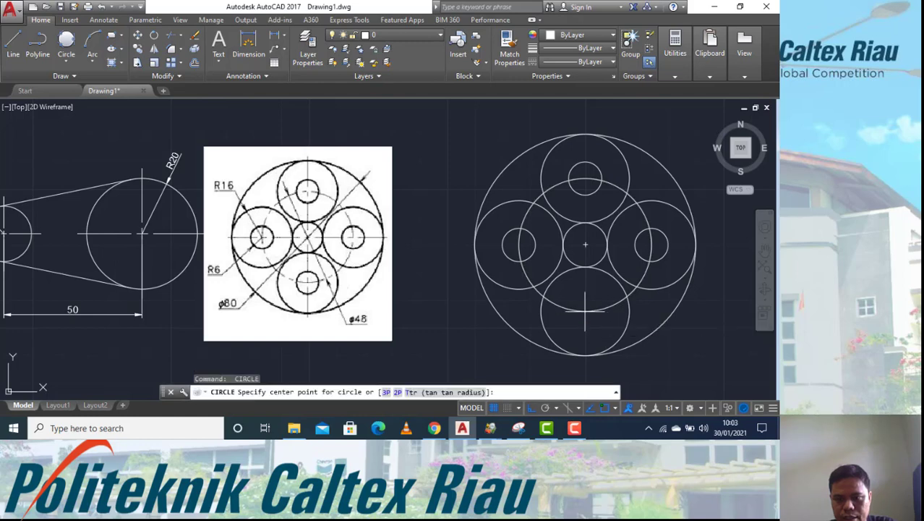
pyautogui.click(585, 311)
pyautogui.write('6')
pyautogui.press('Return')
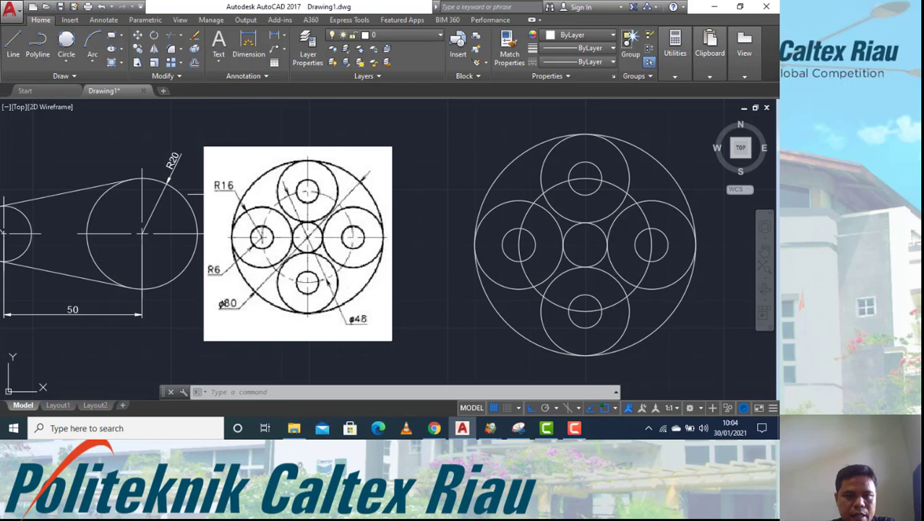
# Step: Add a centre mark to the large outer circle
pyautogui.click(105, 20)
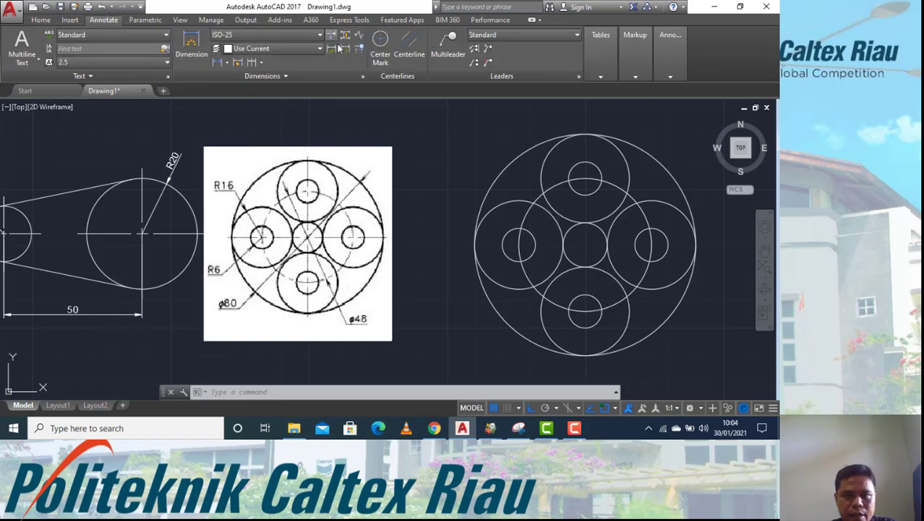
pyautogui.click(380, 45)
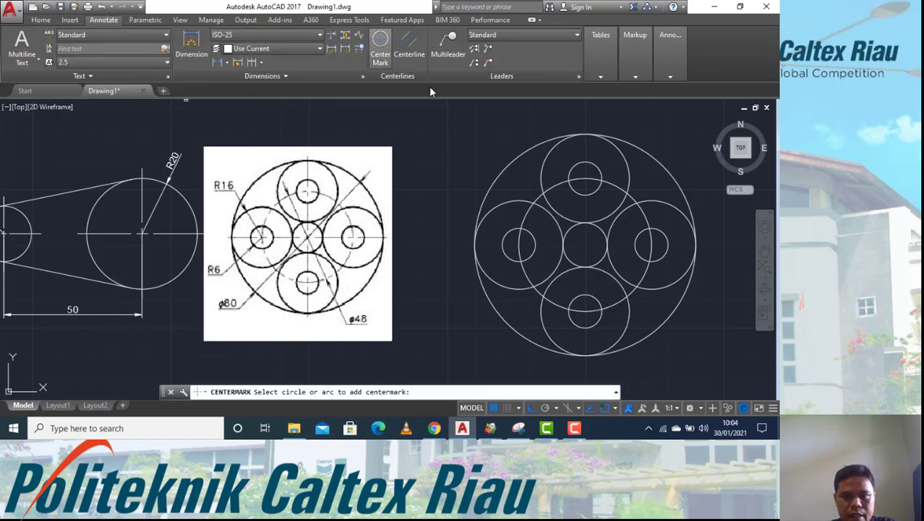
pyautogui.click(516, 157)
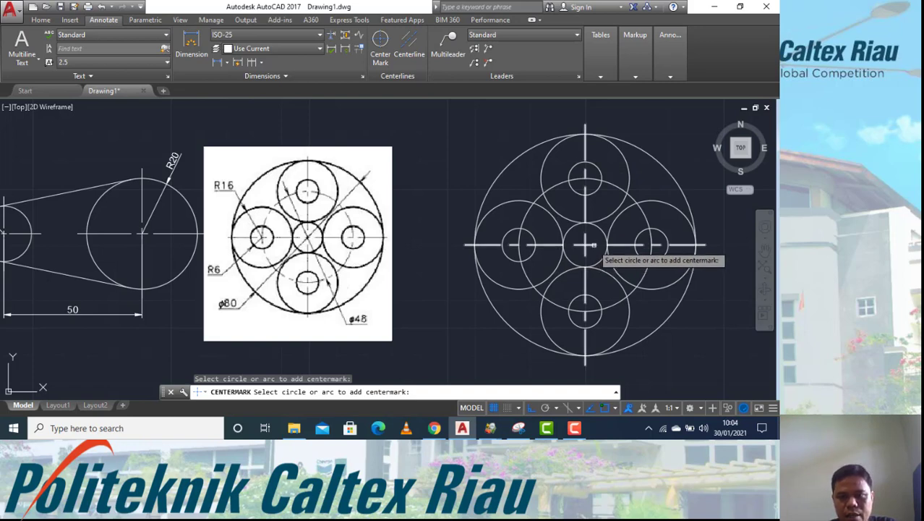
pyautogui.press('Escape')
# Step: Add radius dimensions to the left inner circle and the small circle inside it, placing both texts outside the figure's left side
pyautogui.click(41, 20)
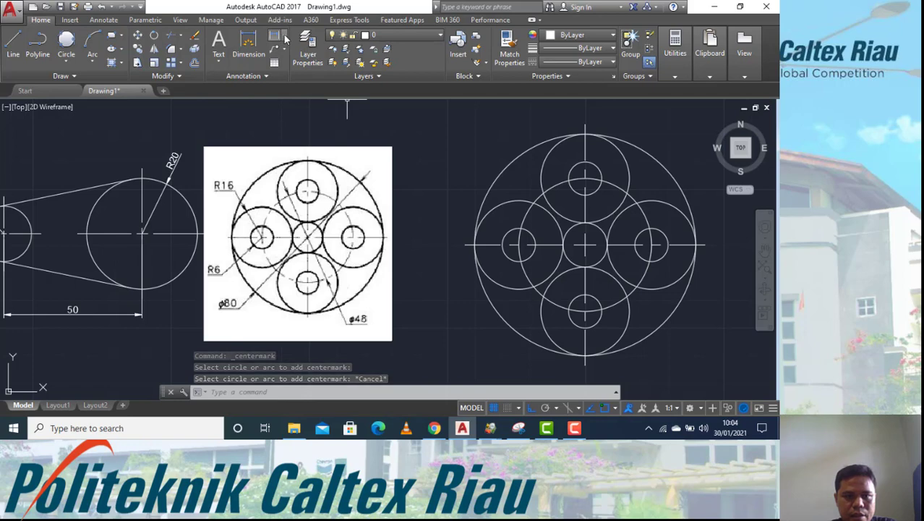
pyautogui.click(284, 36)
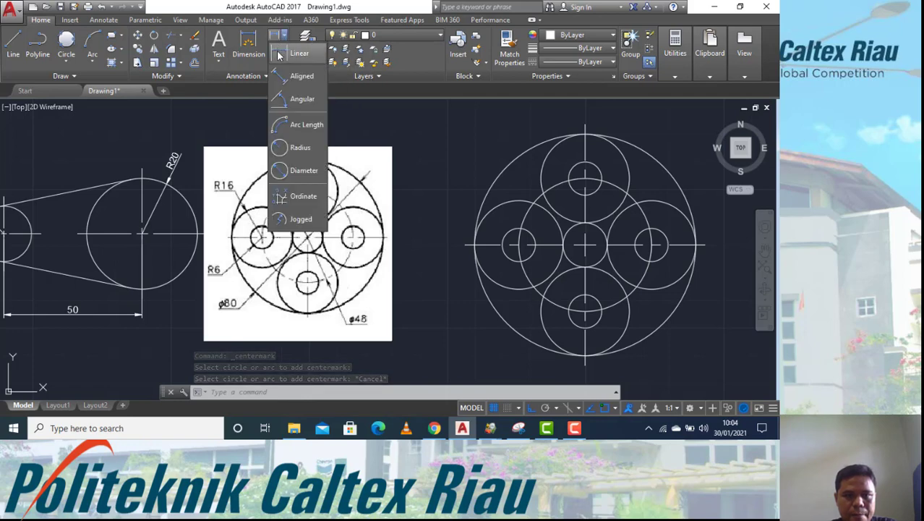
pyautogui.click(292, 147)
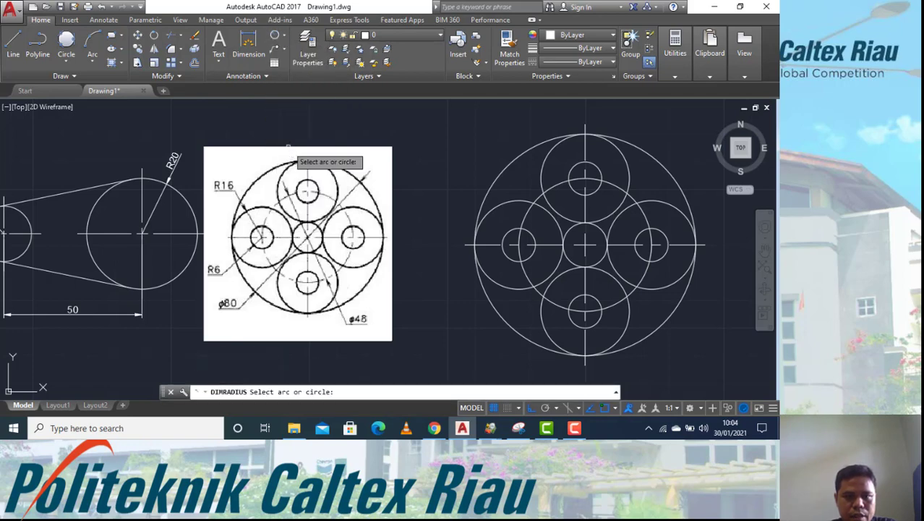
pyautogui.click(509, 202)
pyautogui.click(461, 176)
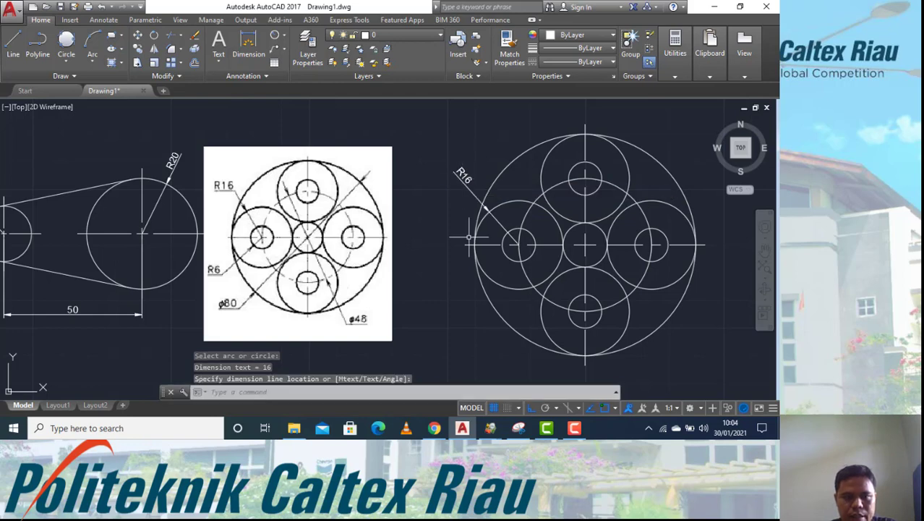
pyautogui.press('Return')
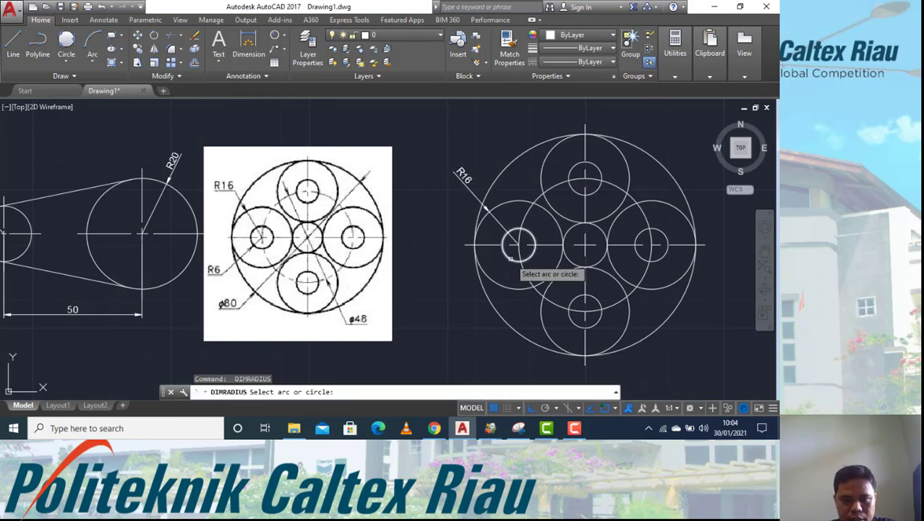
pyautogui.click(511, 258)
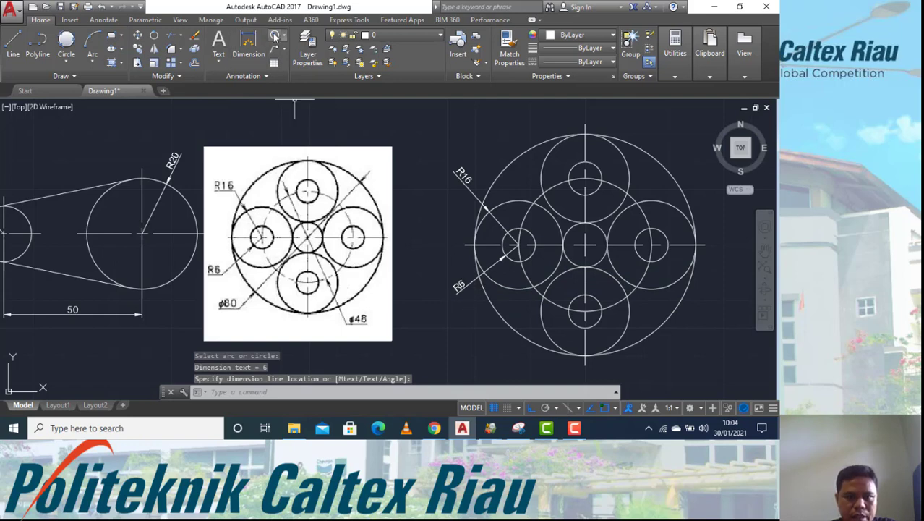
pyautogui.click(275, 35)
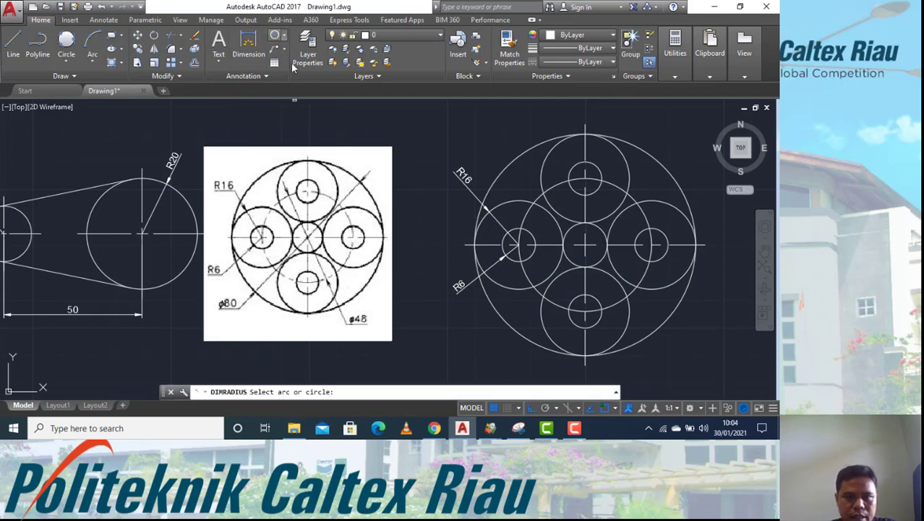
pyautogui.click(509, 326)
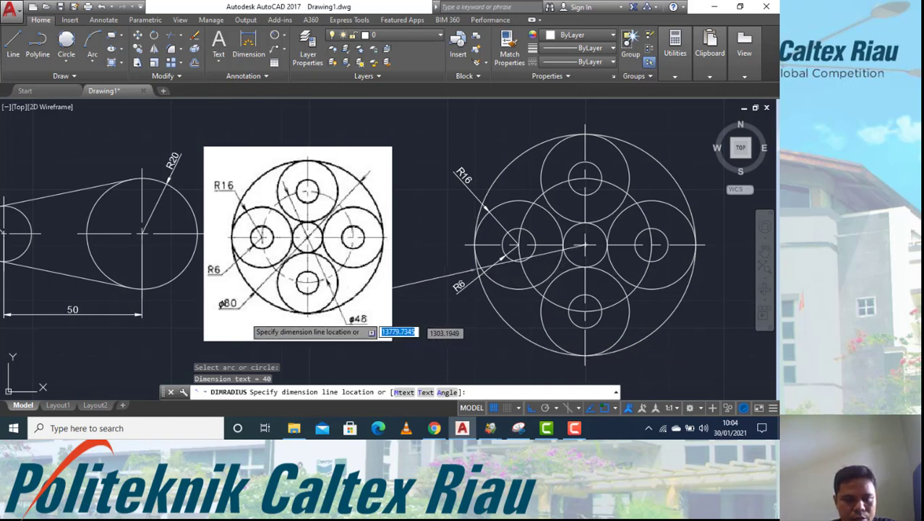
pyautogui.press('Escape')
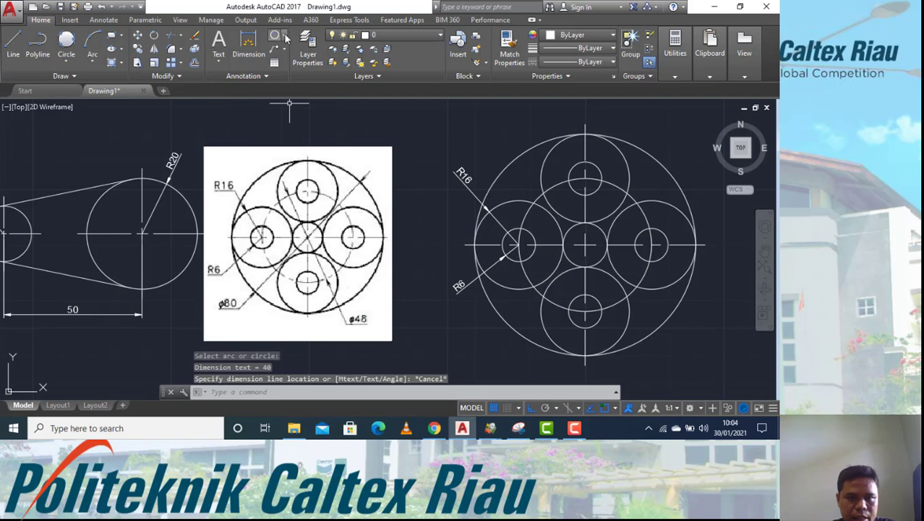
# Step: Dimension the outer circle's diameter, placing the text outside the figure at its lower left
pyautogui.click(286, 37)
pyautogui.click(296, 171)
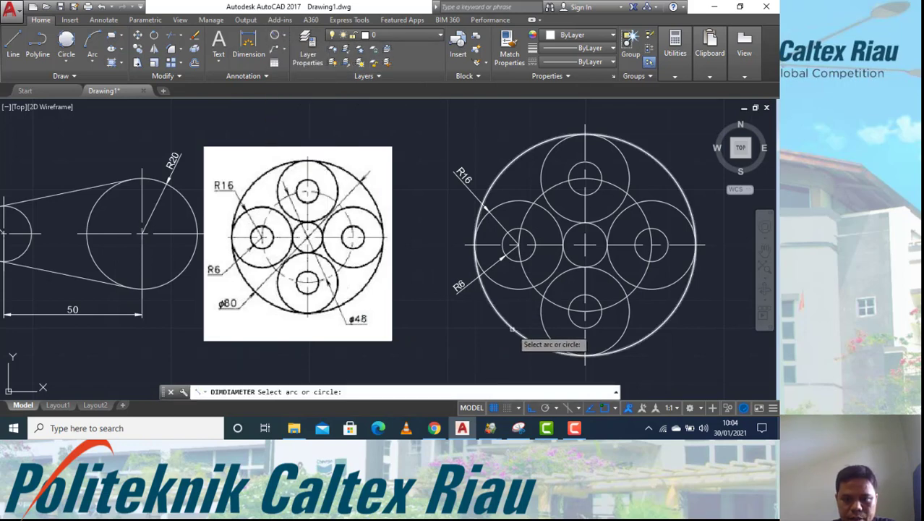
pyautogui.click(506, 332)
pyautogui.click(477, 349)
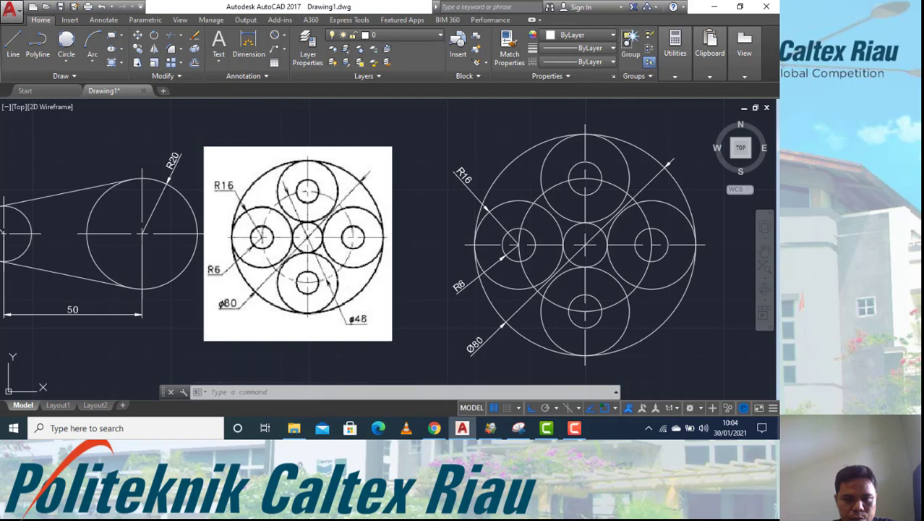
# Step: Dimension the diameter of the middle circle through the small circles' centres, placing the text outside the figure at its lower right
pyautogui.click(277, 38)
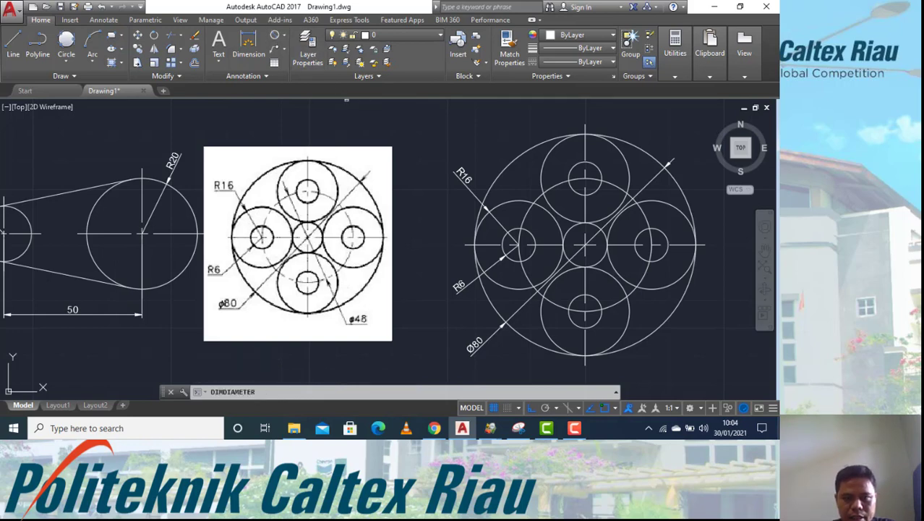
pyautogui.click(584, 311)
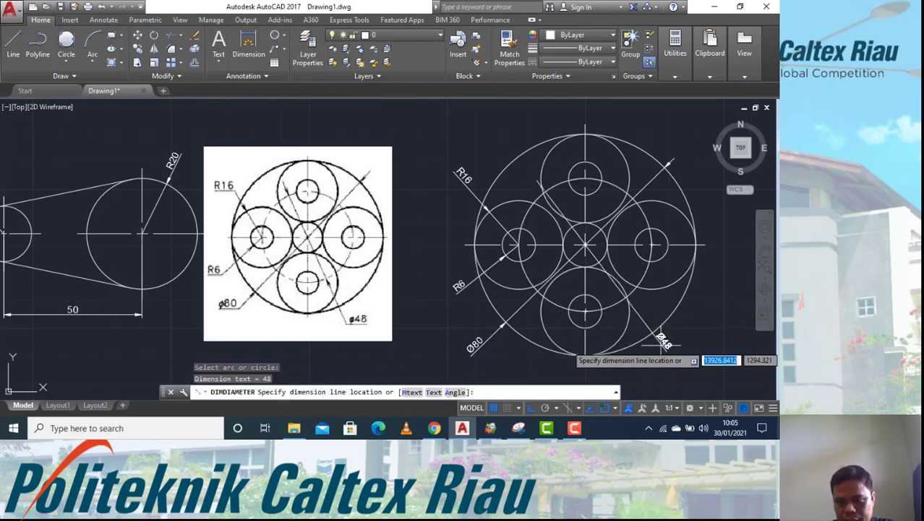
pyautogui.click(664, 346)
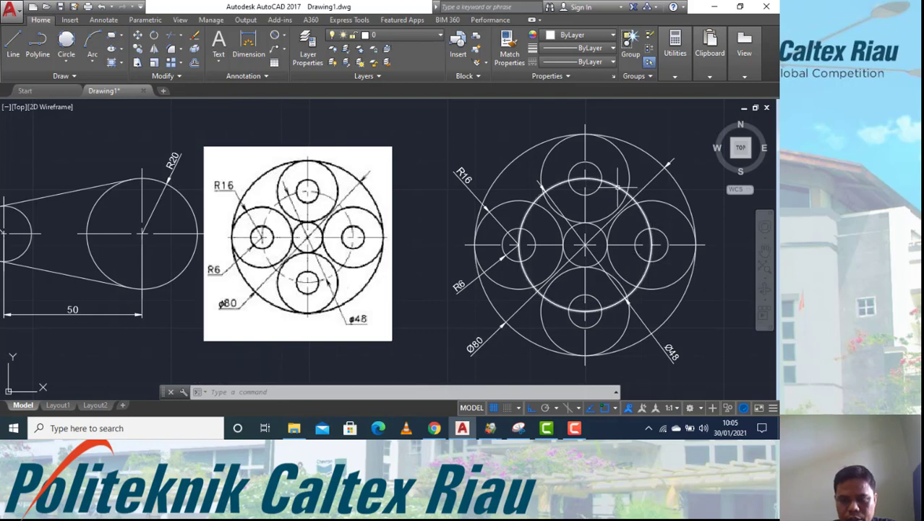
# Step: Try to give the middle Ø48 circle the CENTER2 linetype through the Linetype Manager
pyautogui.click(616, 186)
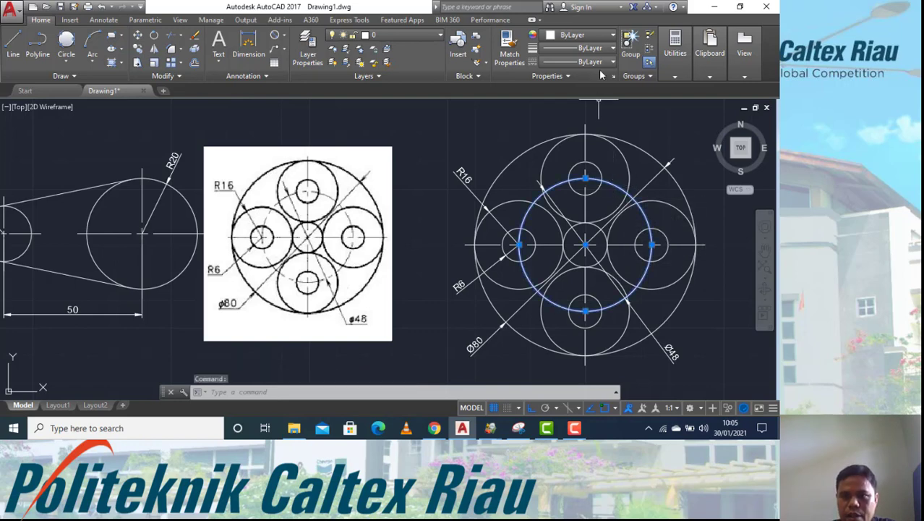
pyautogui.click(612, 49)
pyautogui.click(612, 52)
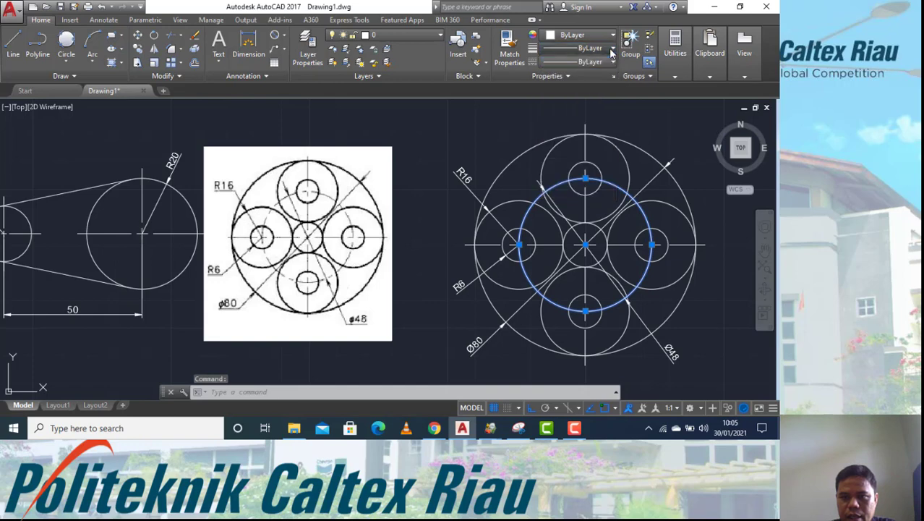
pyautogui.click(612, 62)
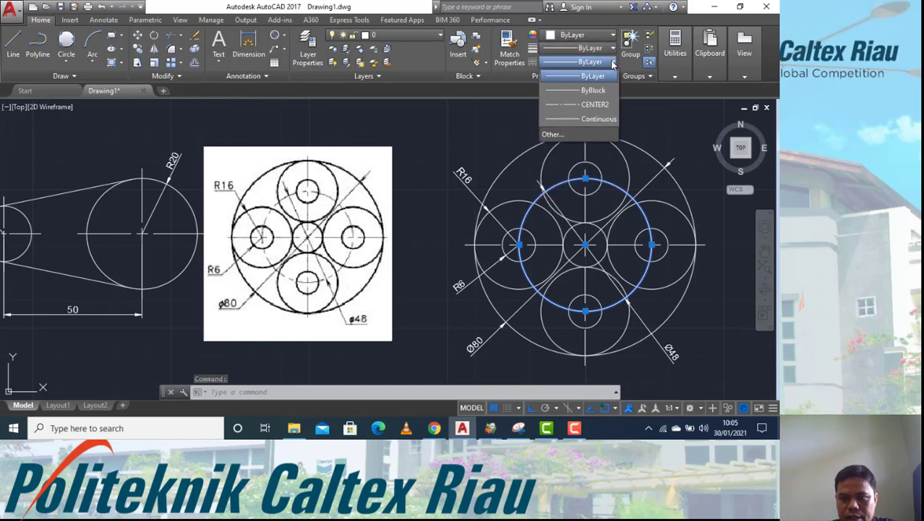
pyautogui.click(566, 133)
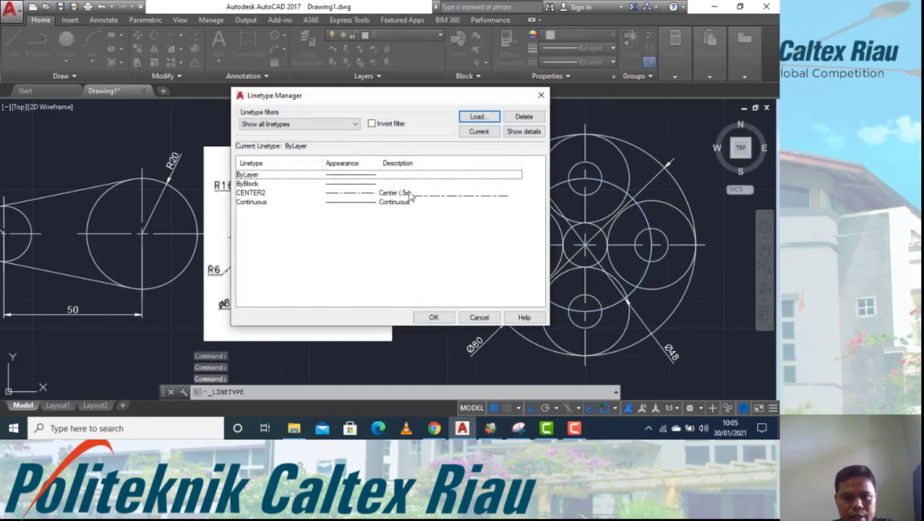
pyautogui.click(432, 194)
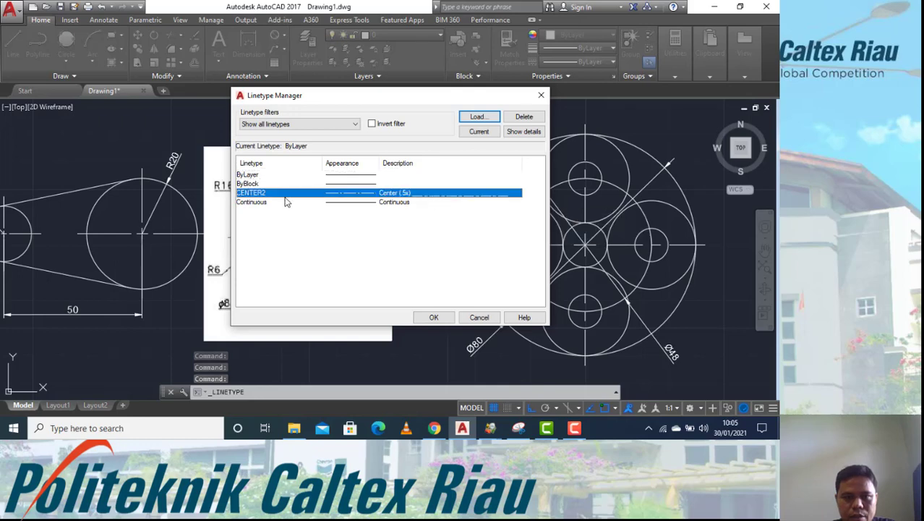
pyautogui.click(434, 317)
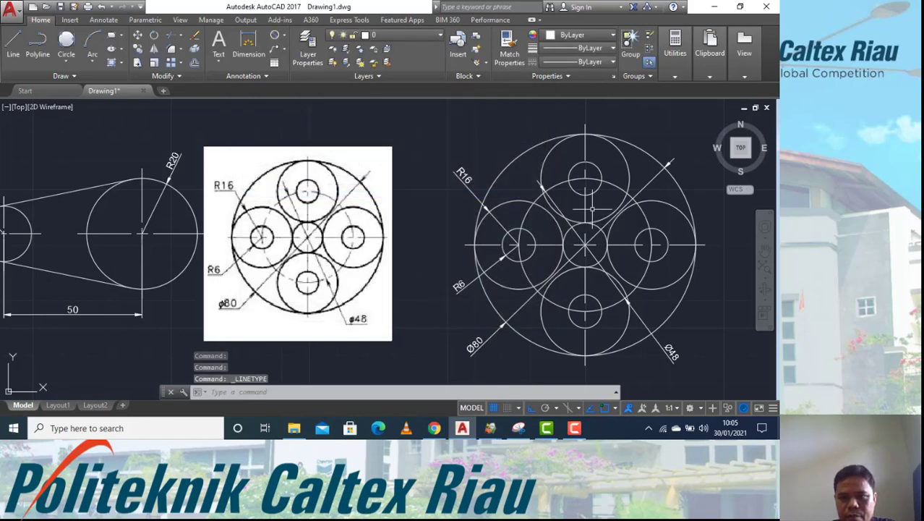
pyautogui.click(628, 191)
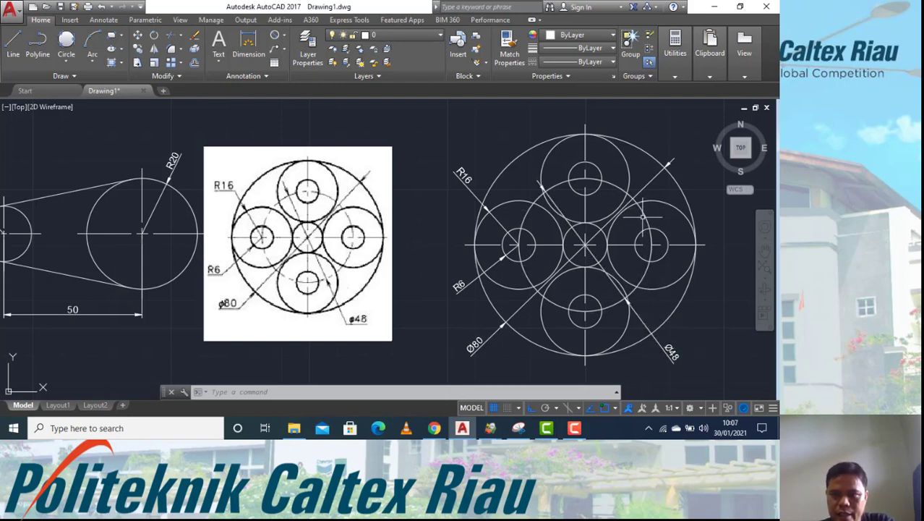
# Step: Load the ACAD_ISO03W100 (ISO dash space) linetype from acadiso.lin in the Linetype Manager
pyautogui.click(643, 214)
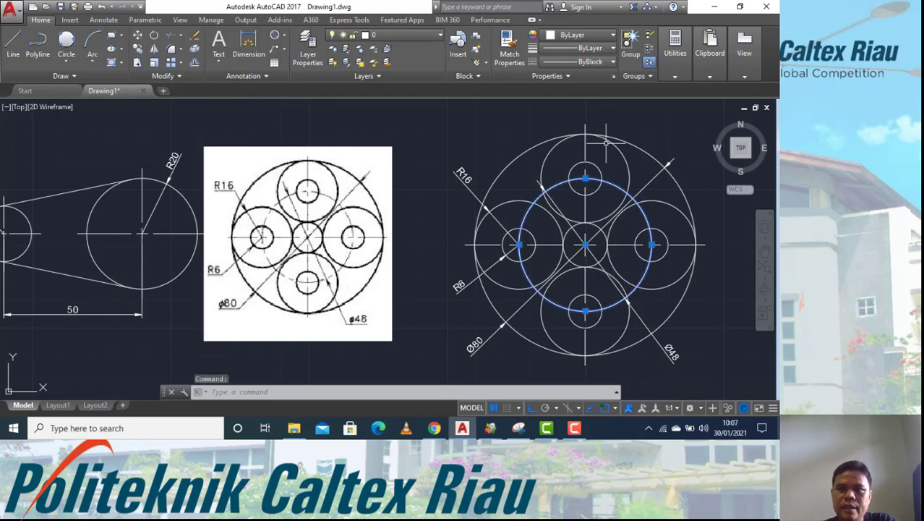
pyautogui.click(609, 62)
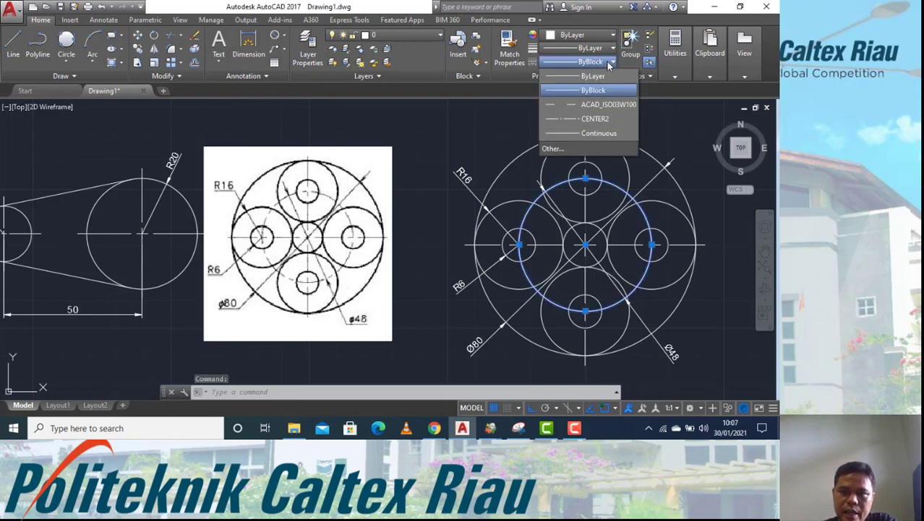
pyautogui.click(561, 147)
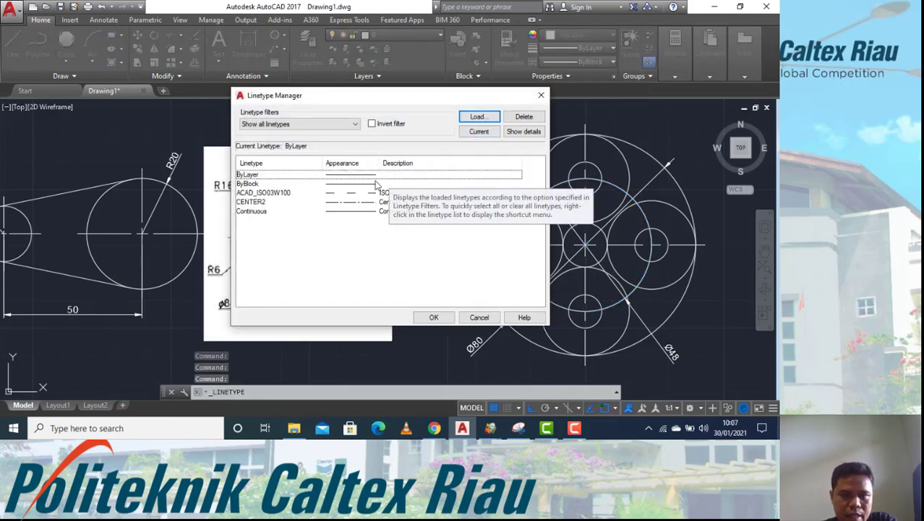
pyautogui.click(475, 117)
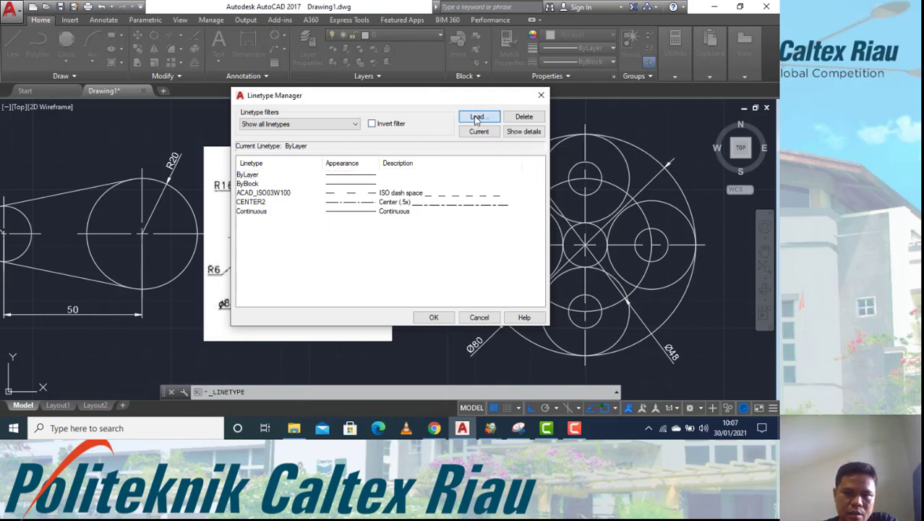
pyautogui.scroll(-3, 389, 217)
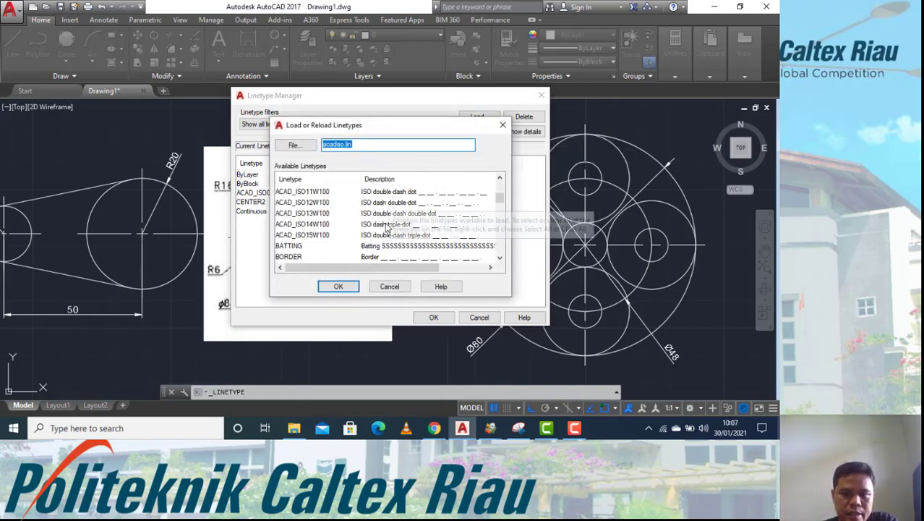
pyautogui.scroll(5, 386, 230)
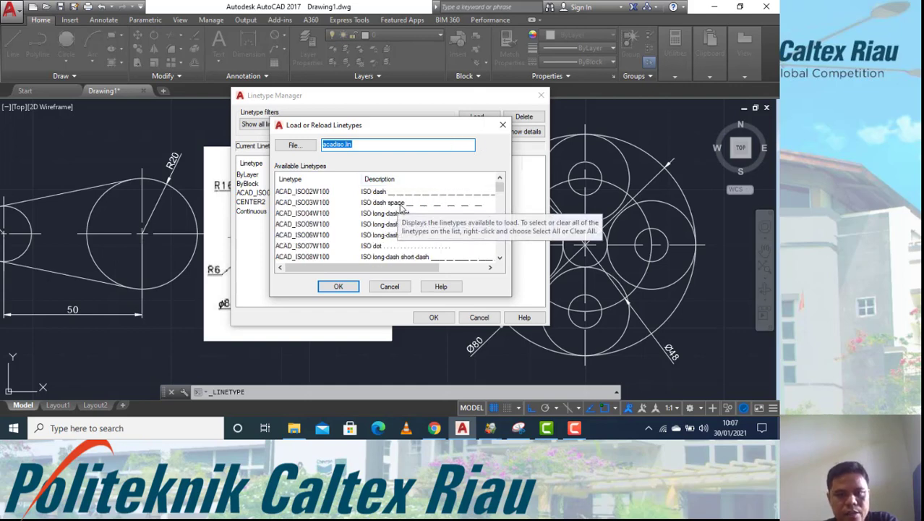
pyautogui.click(401, 204)
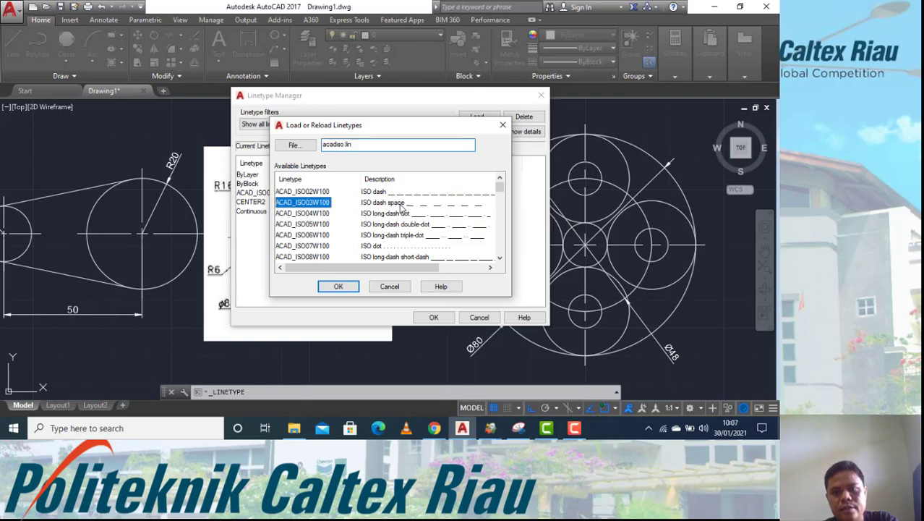
pyautogui.click(344, 286)
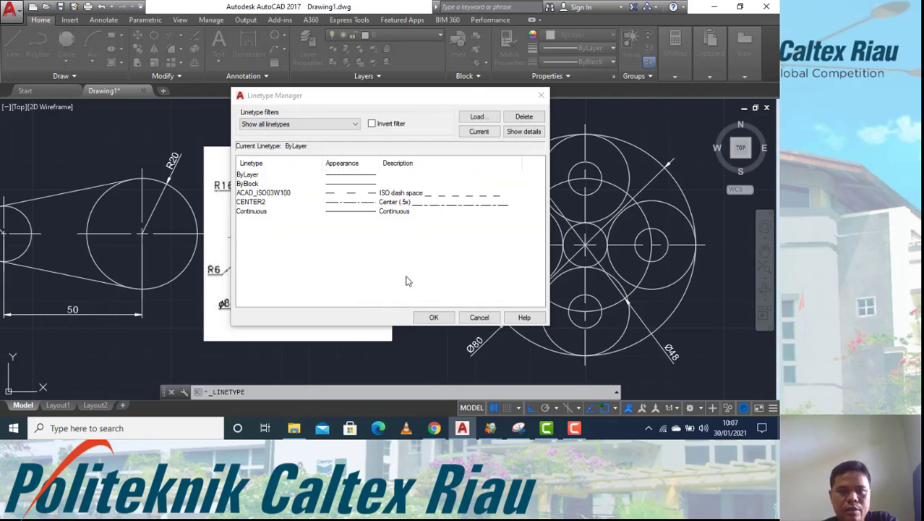
pyautogui.click(293, 196)
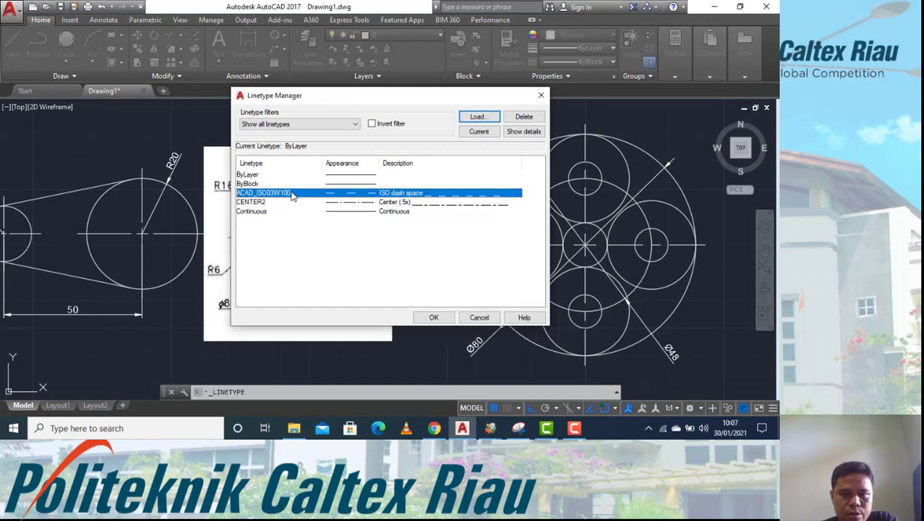
pyautogui.click(435, 318)
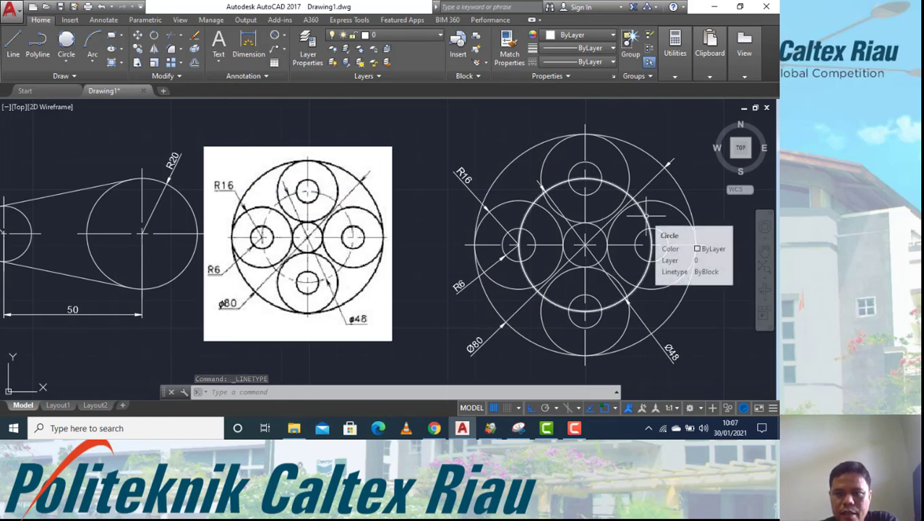
# Step: Assign the ACAD_ISO03W100 linetype to the middle Ø48 circle and clear the selection
pyautogui.click(646, 215)
pyautogui.click(611, 62)
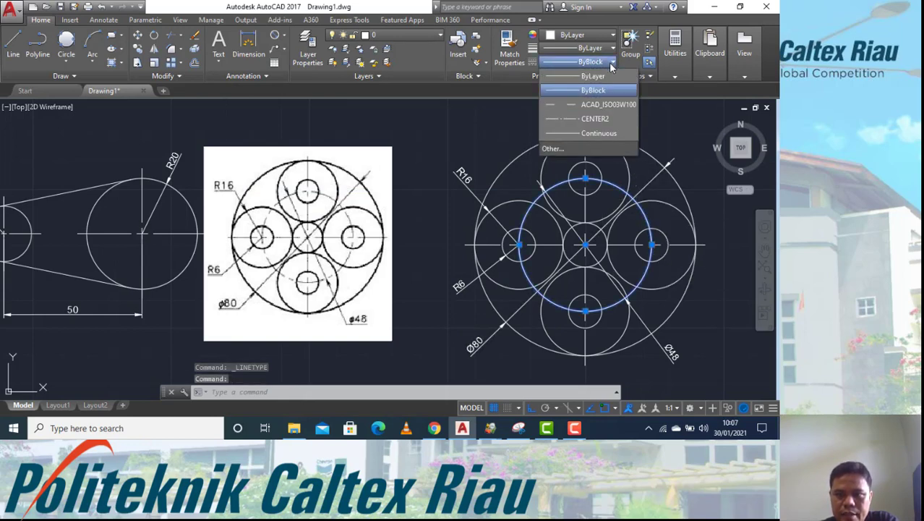
pyautogui.click(598, 104)
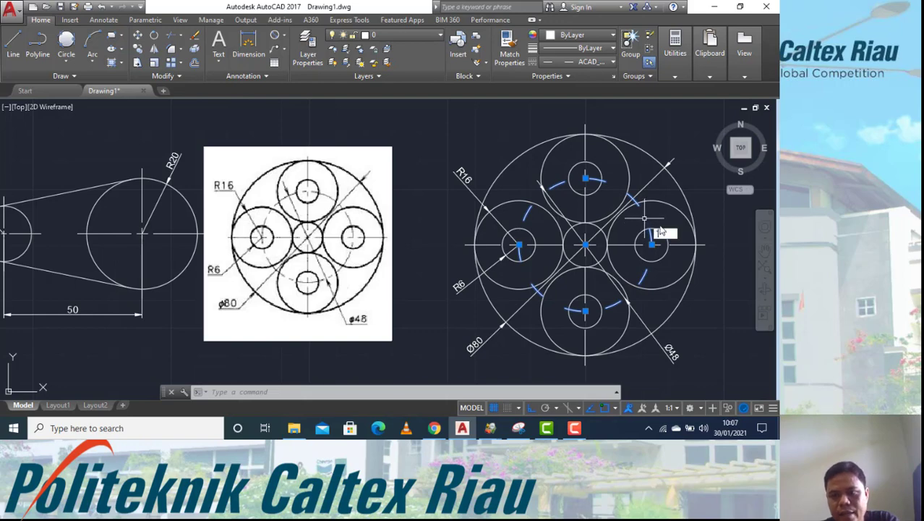
pyautogui.press('Escape')
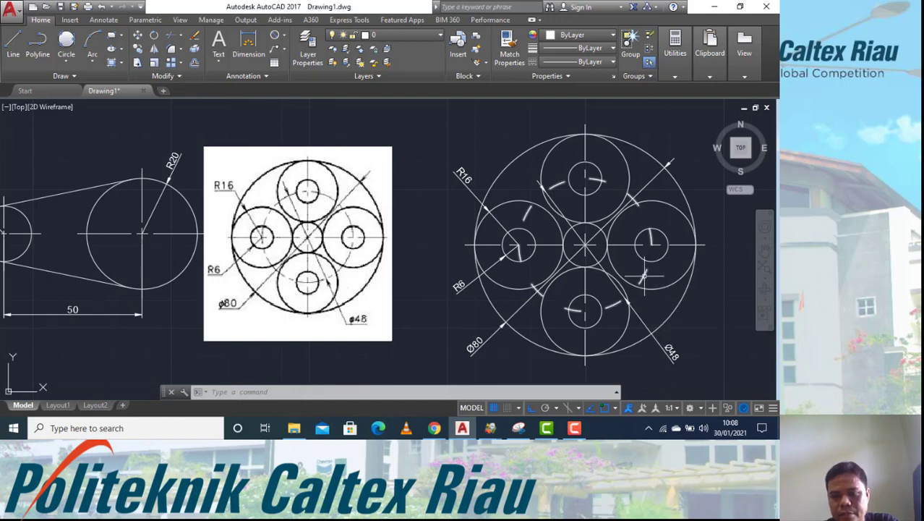
# Step: Try linetype scales of 0.8 and 0.3 on the dashed Ø48 circle, then settle on 0.2 and close its properties
pyautogui.click(644, 276)
pyautogui.rightClick(643, 275)
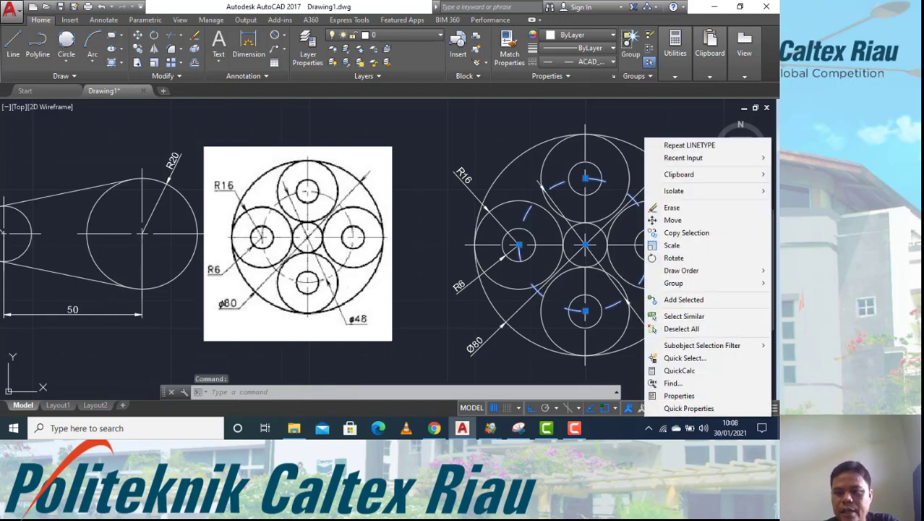
pyautogui.click(677, 396)
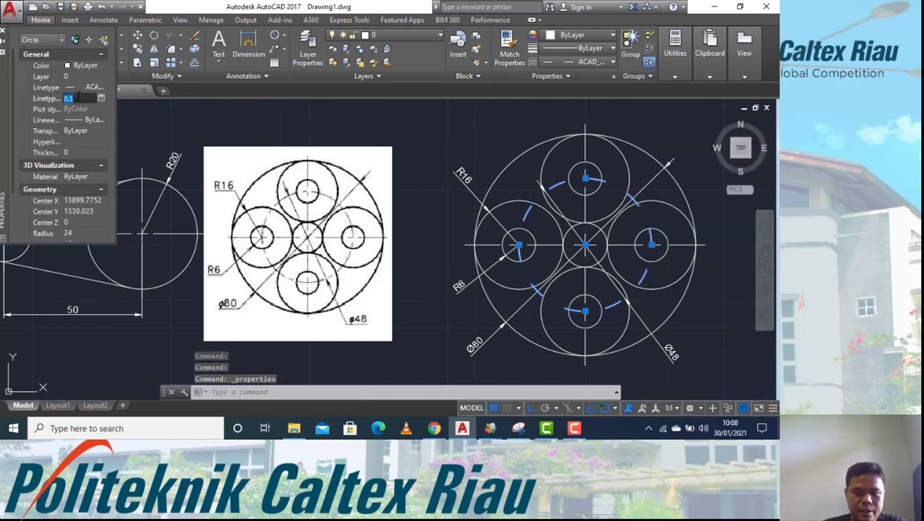
pyautogui.write('0.8')
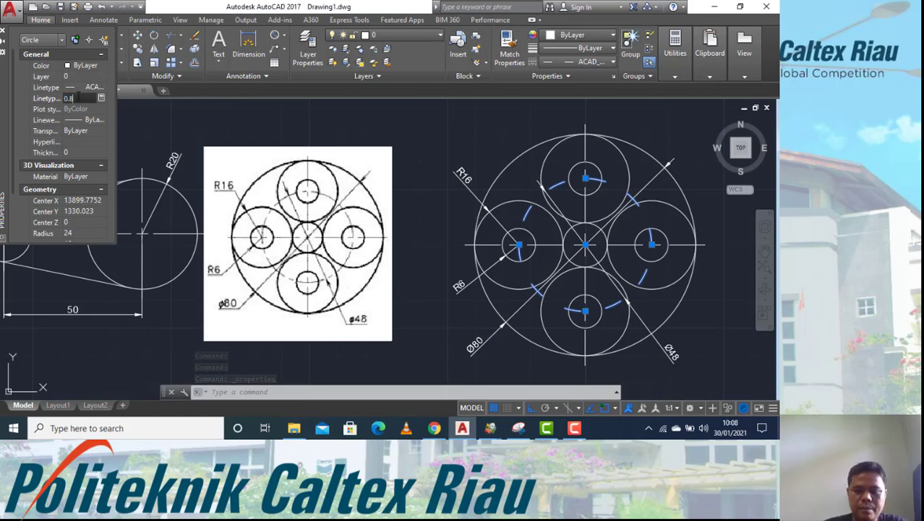
pyautogui.press('Return')
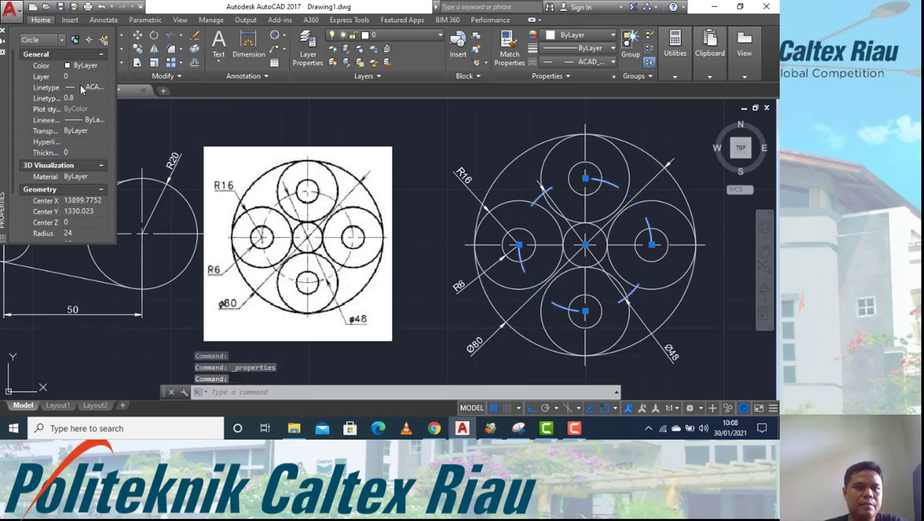
pyautogui.click(76, 99)
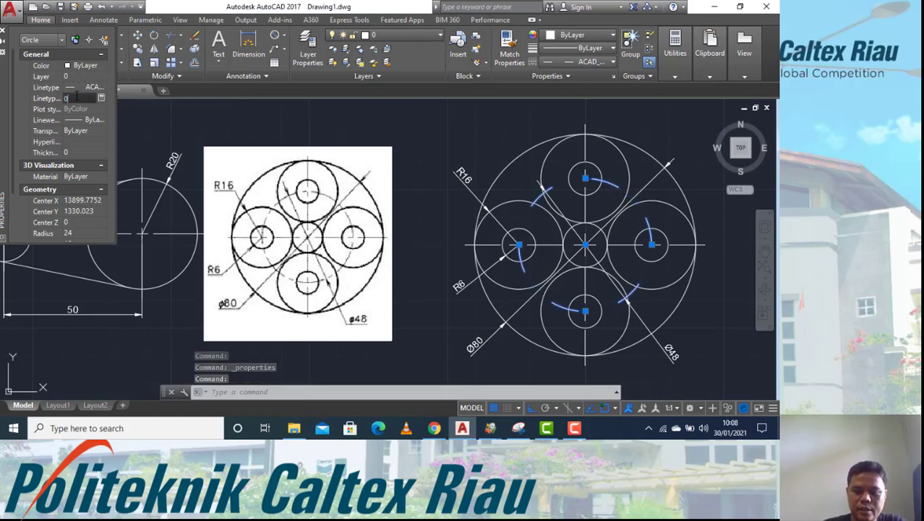
pyautogui.press('Return')
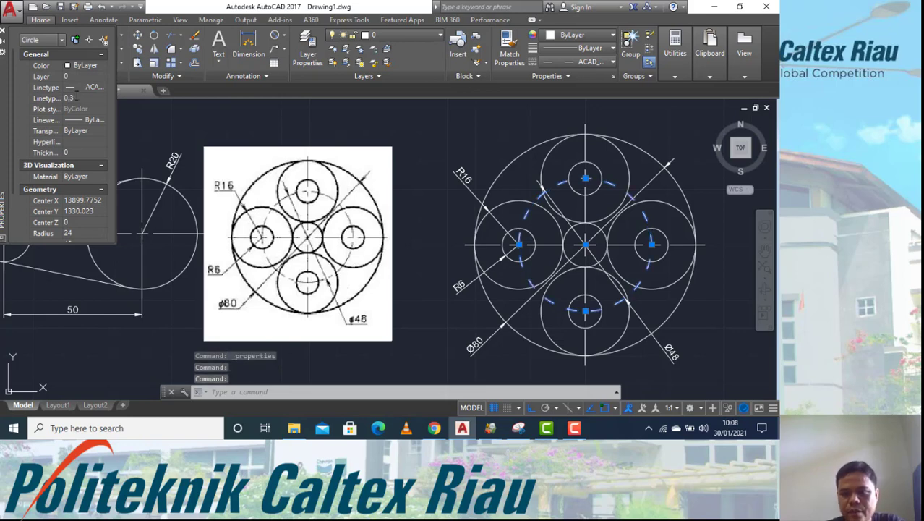
pyautogui.click(79, 99)
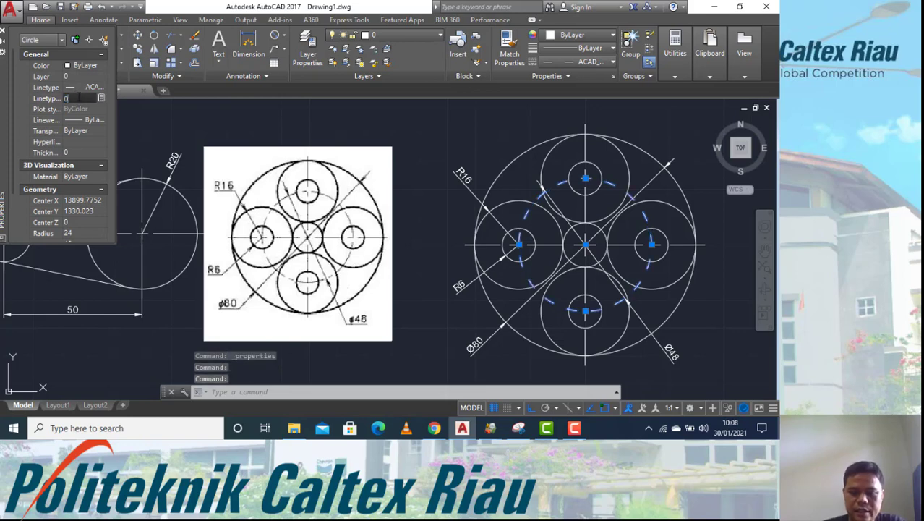
pyautogui.write('0.2')
pyautogui.press('Return')
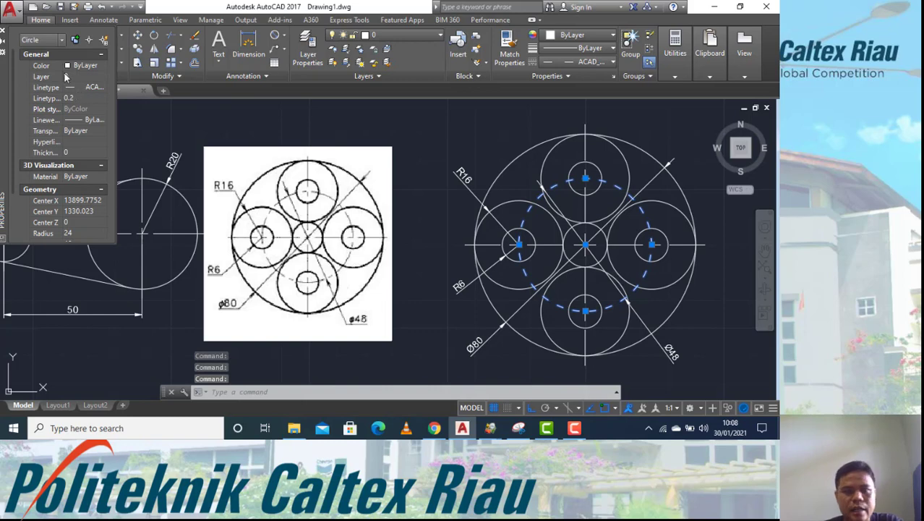
pyautogui.click(3, 31)
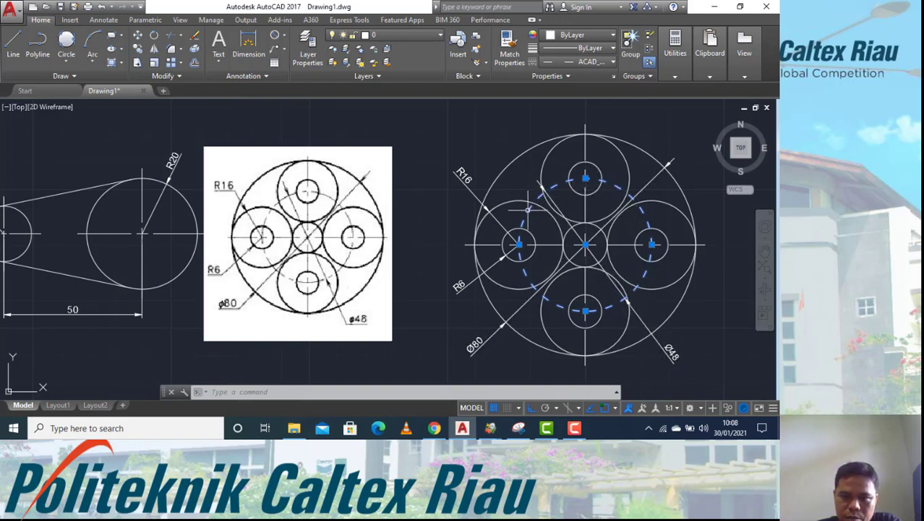
pyautogui.press('Escape')
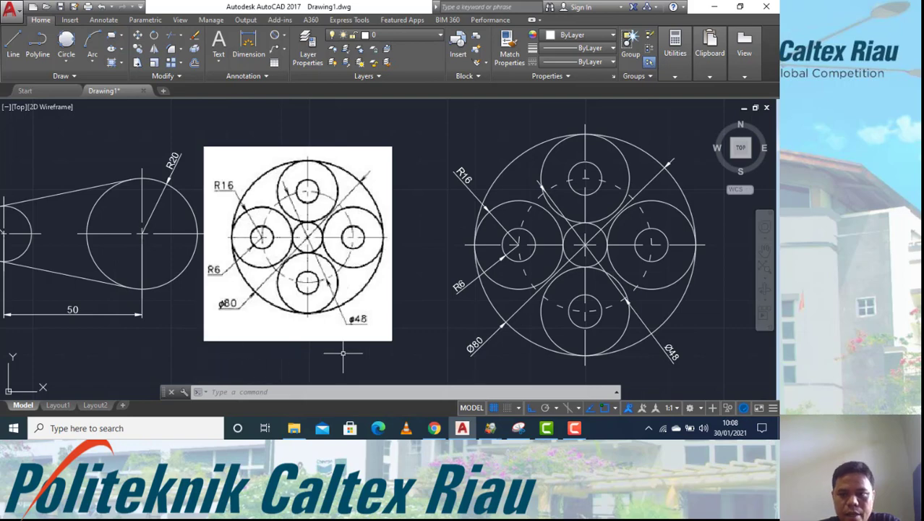
pyautogui.scroll(-2, 526, 221)
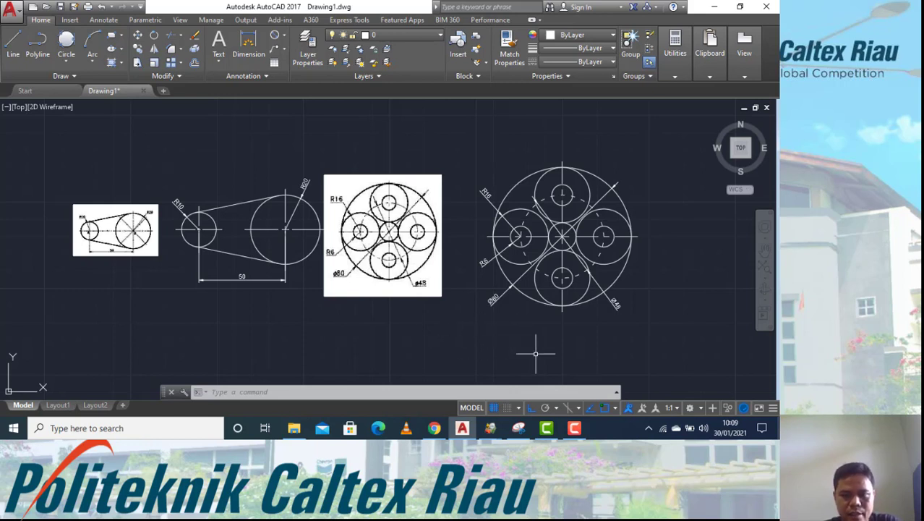
pyautogui.click(575, 431)
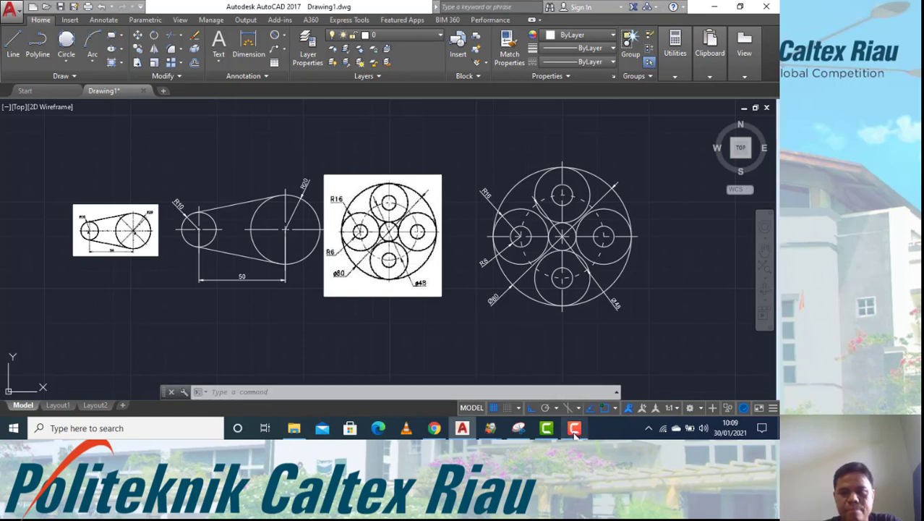